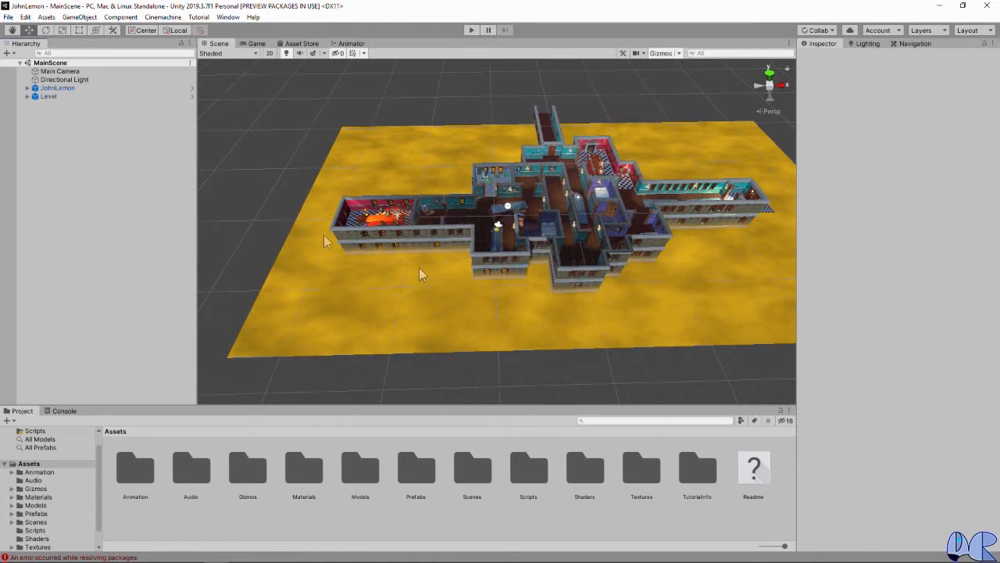
Step: Focus the scene on JohnLemon, create a Cinemachine virtual camera there, and compare its scene and game views
click(57, 88)
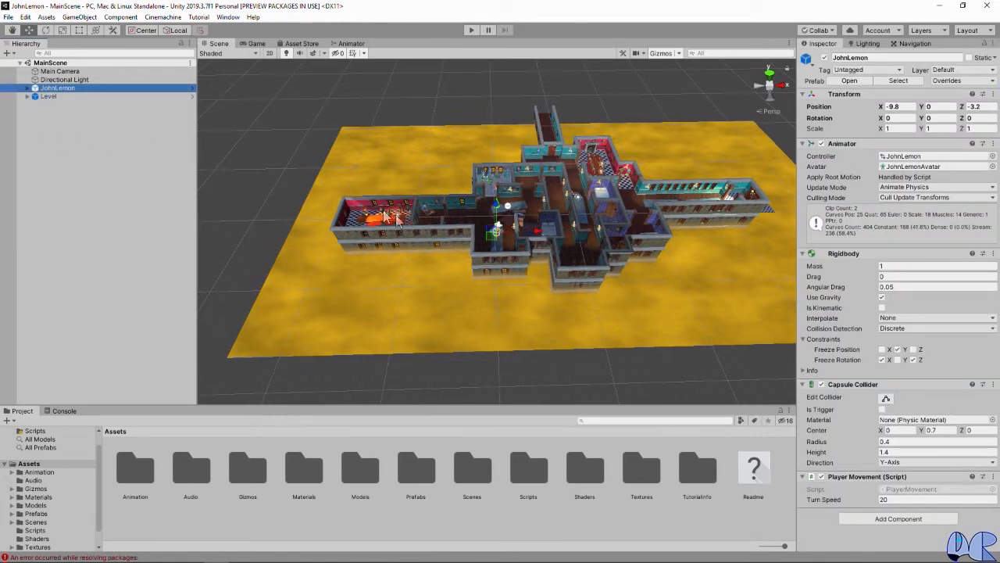
key(f)
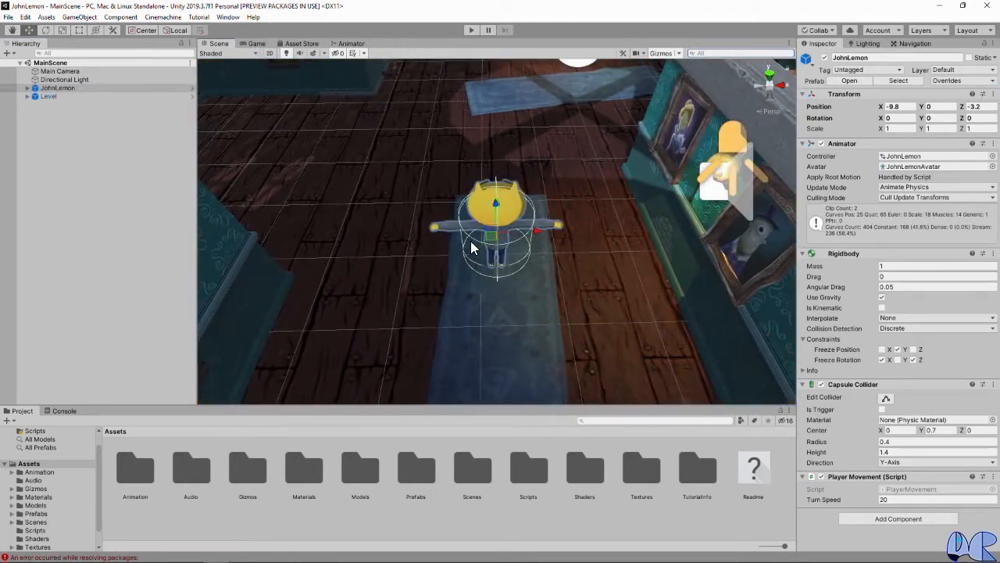
click(163, 18)
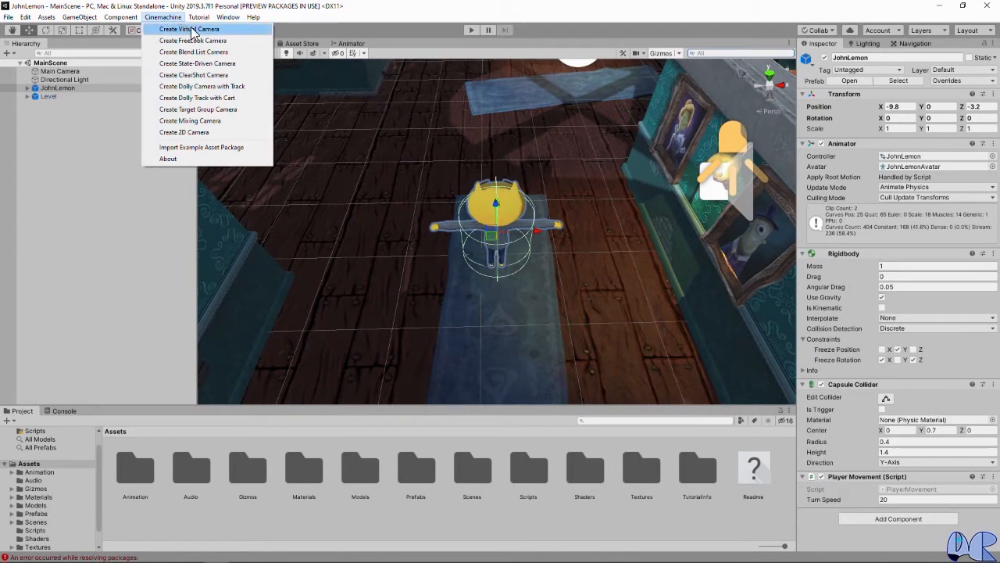
click(192, 30)
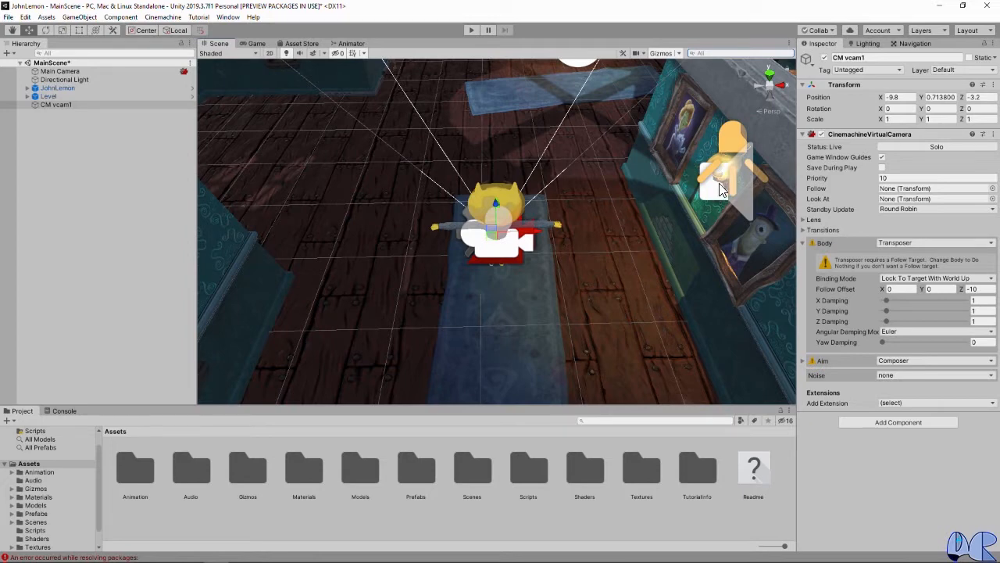
click(255, 44)
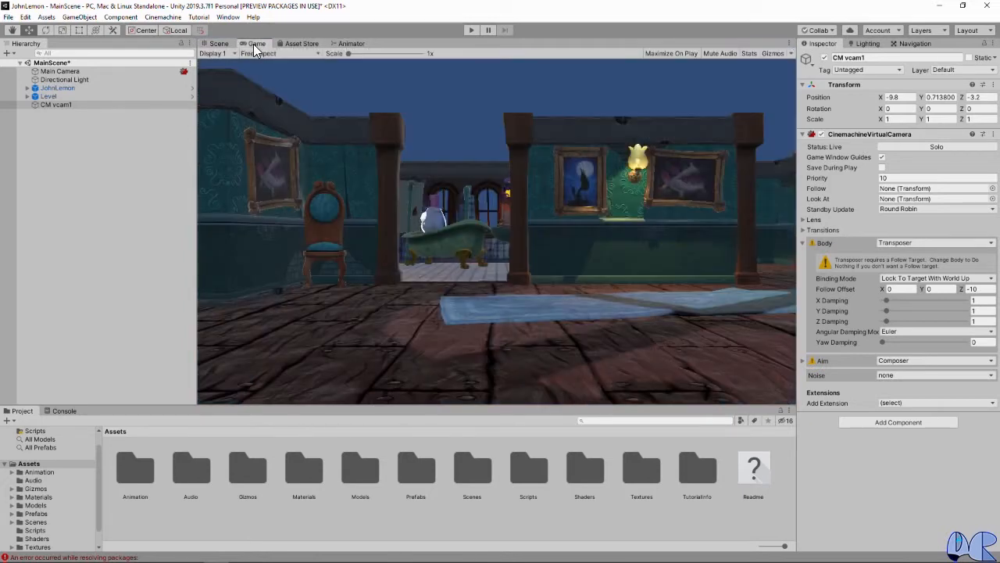
click(218, 44)
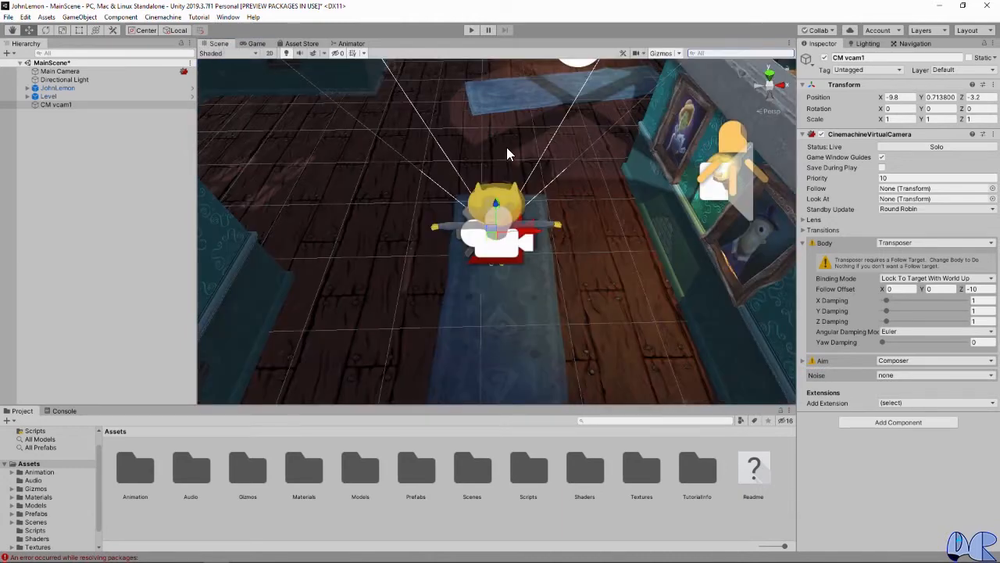
click(242, 44)
click(225, 45)
Step: Set the virtual camera's Aim to Do nothing and assign JohnLemon as its Follow target
mouse_move(825, 191)
click(922, 361)
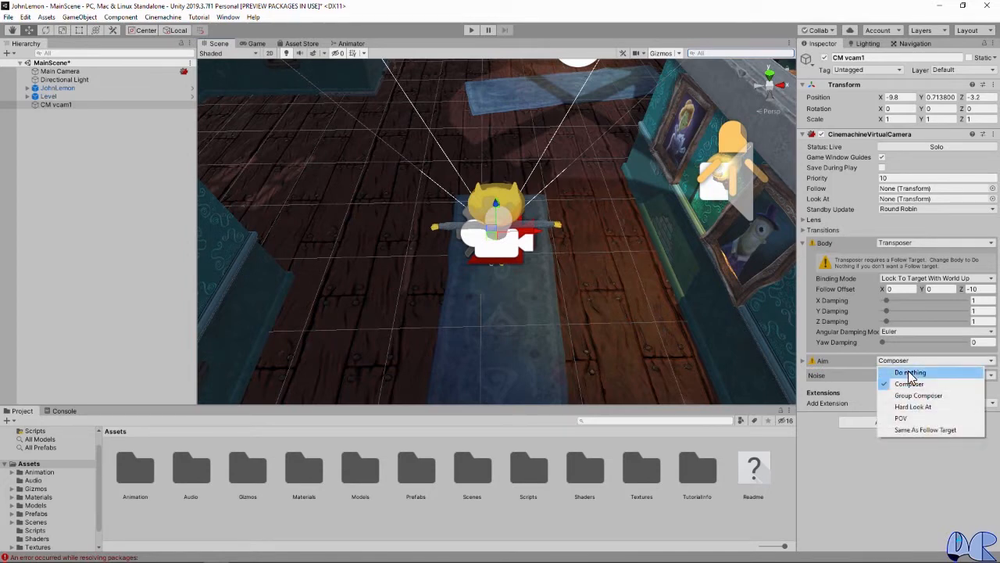
click(909, 373)
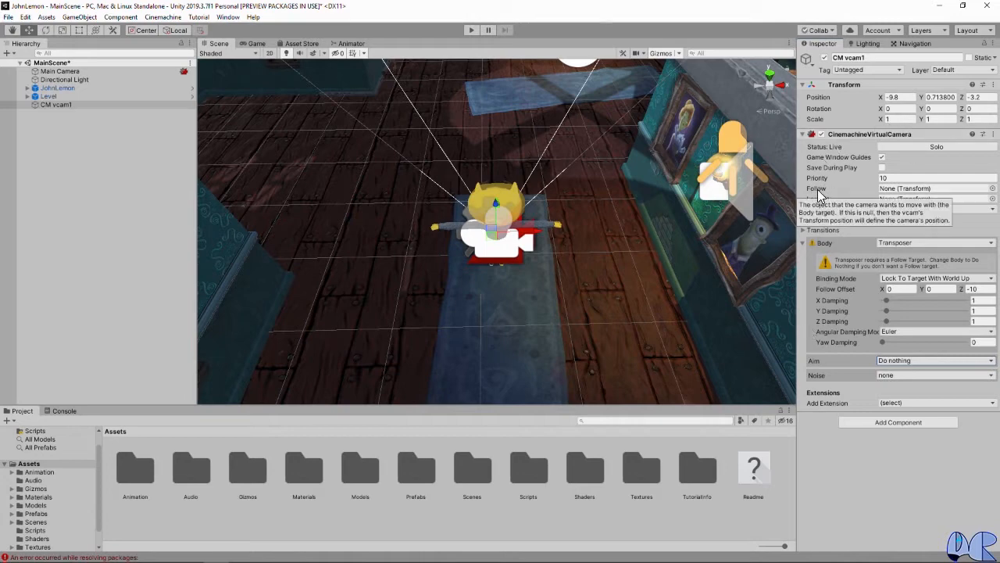
drag(57, 87, 891, 196)
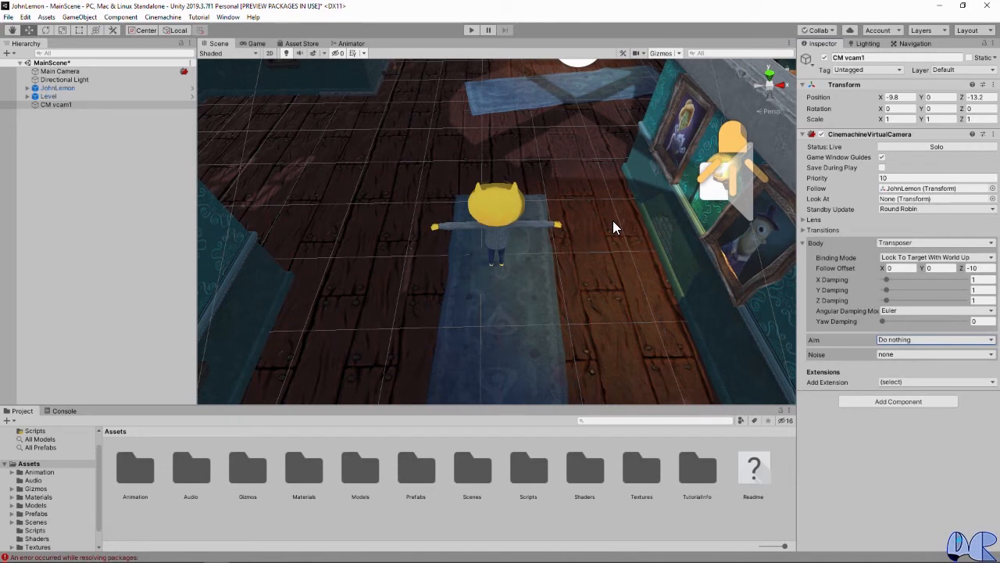
Step: Change the virtual camera's Body to Framing Transposer and check the resulting framing in the game view
click(911, 242)
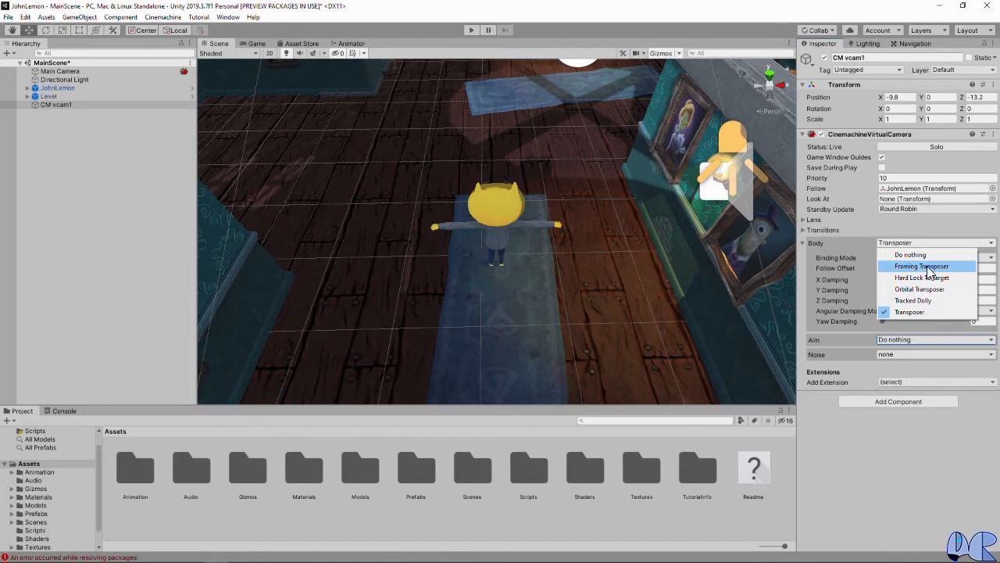
click(926, 267)
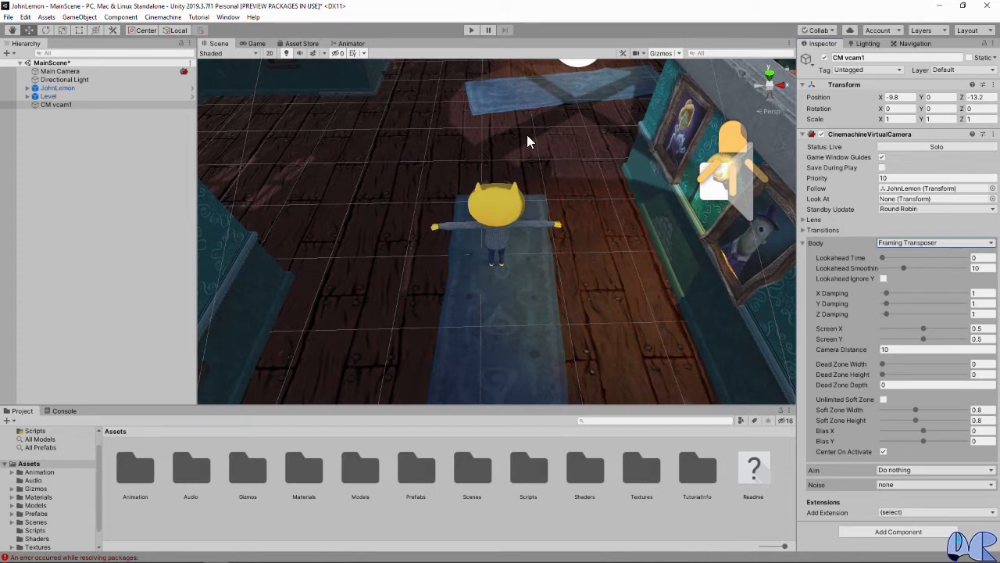
scroll(527, 136, down, 2)
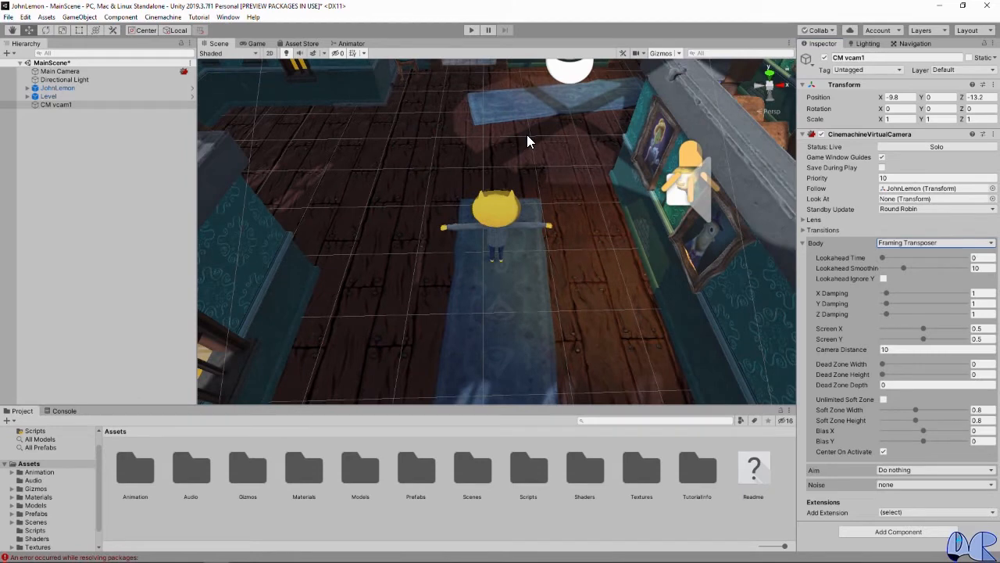
scroll(528, 136, up, 1)
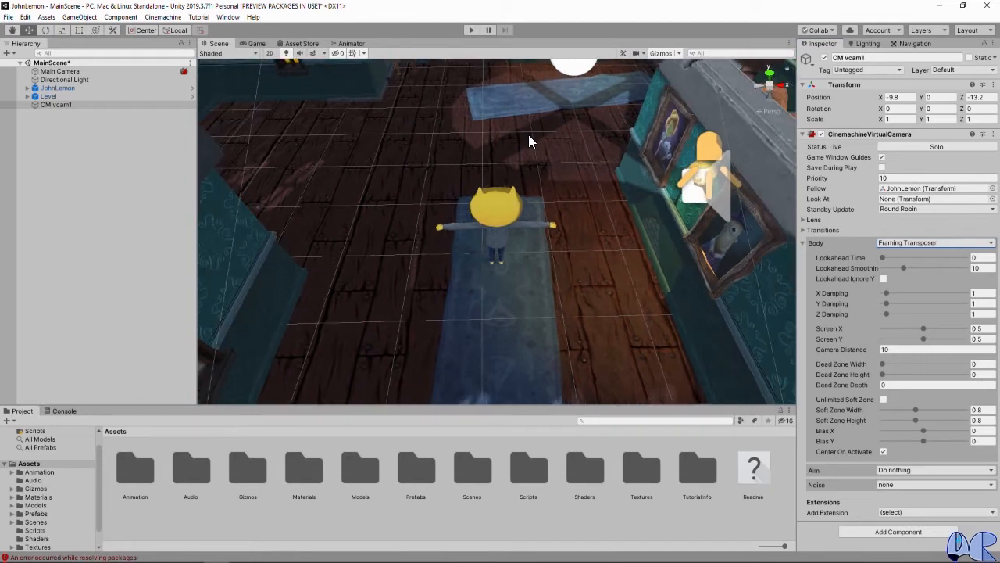
click(256, 44)
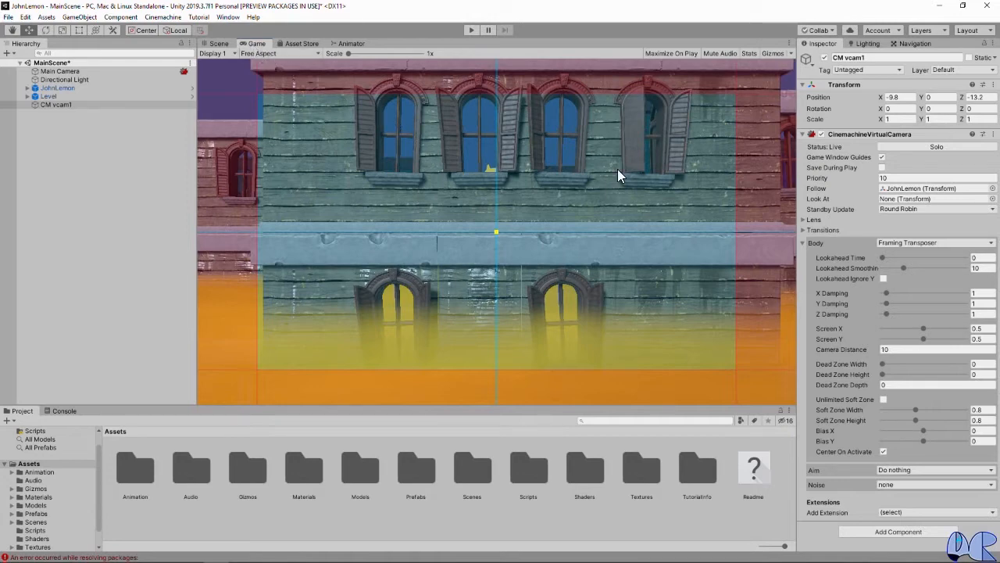
click(226, 46)
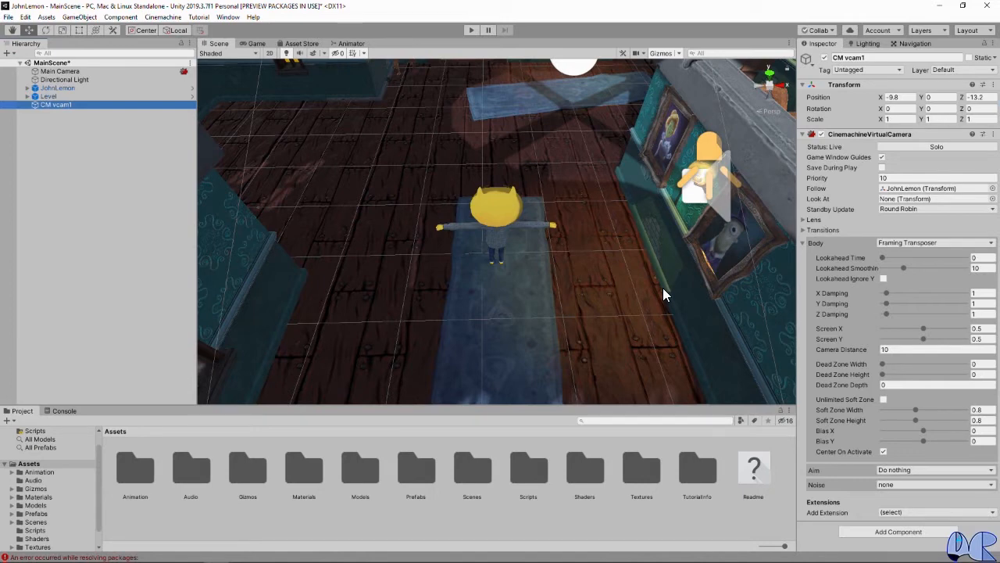
Step: With the game view showing, set the virtual camera's X rotation to 45 and its Camera Distance to 8
click(257, 43)
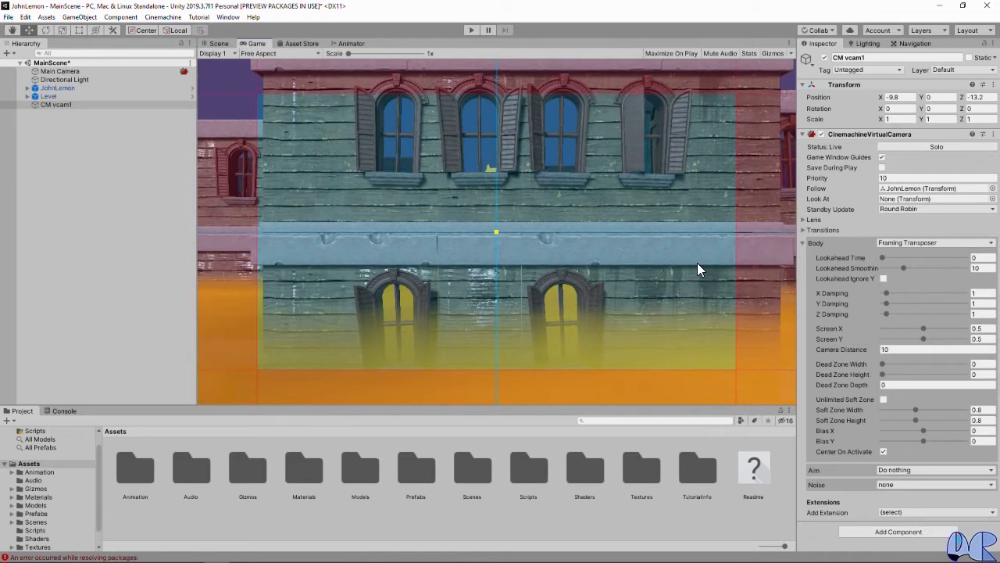
click(895, 109)
text(45)
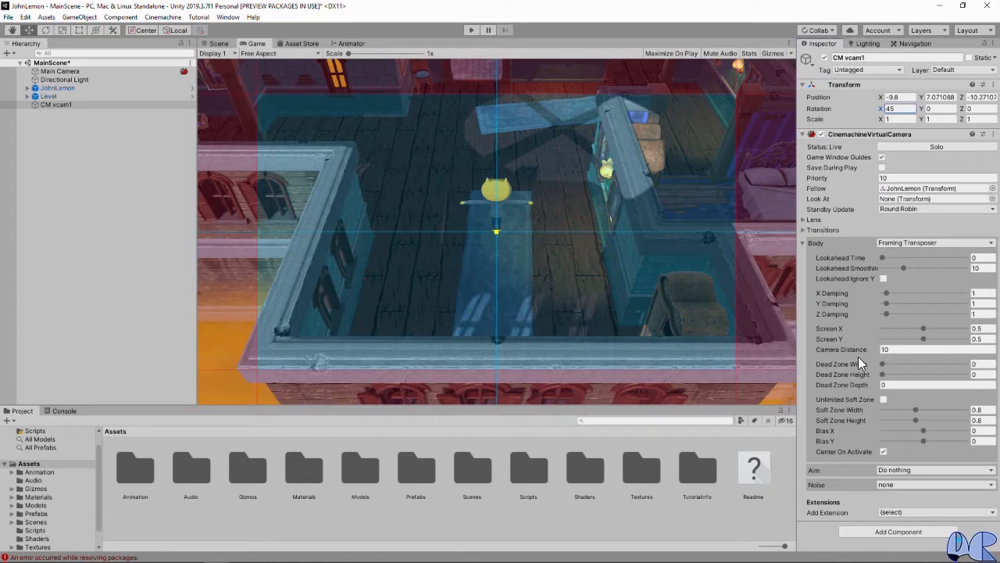
mouse_move(870, 352)
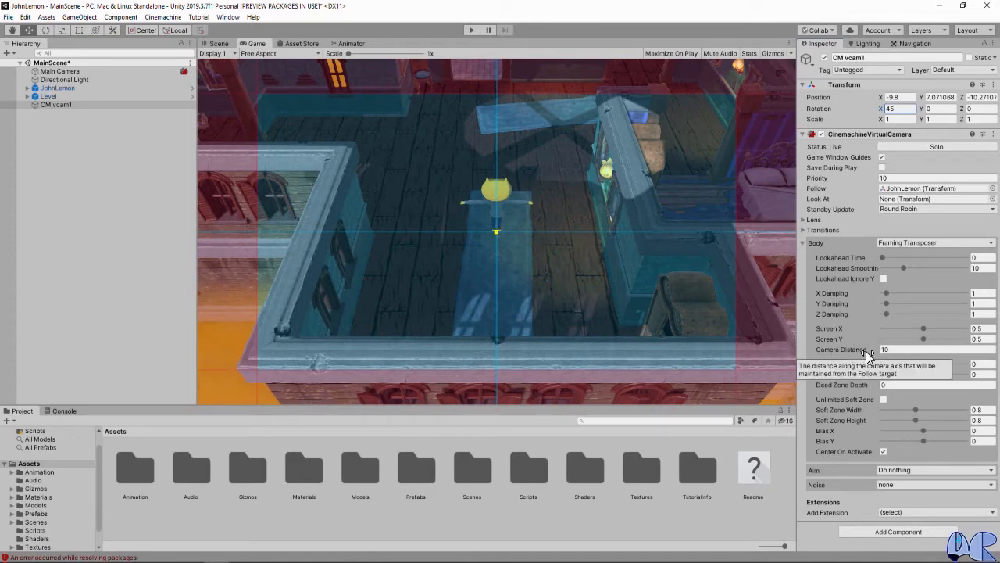
click(899, 350)
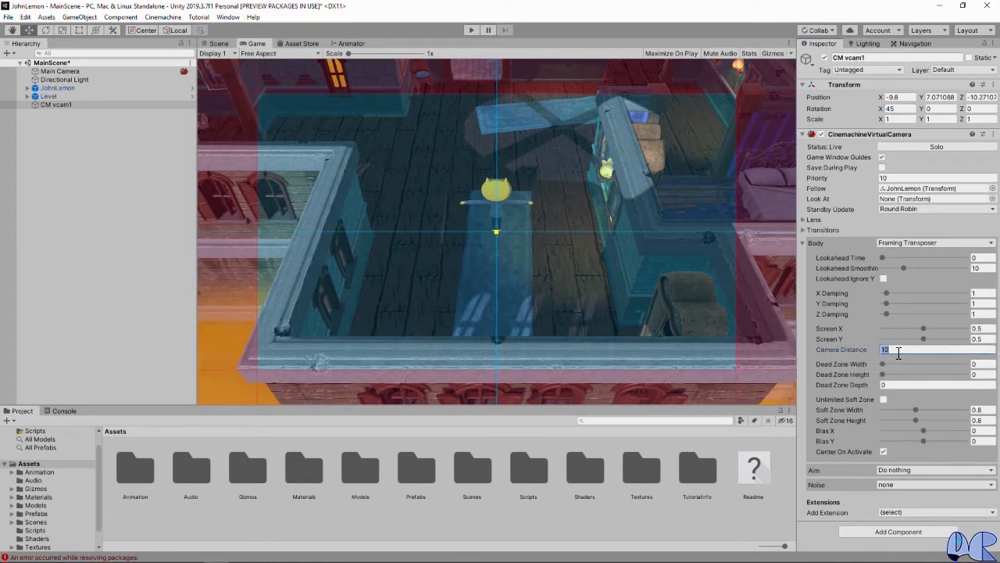
text(8)
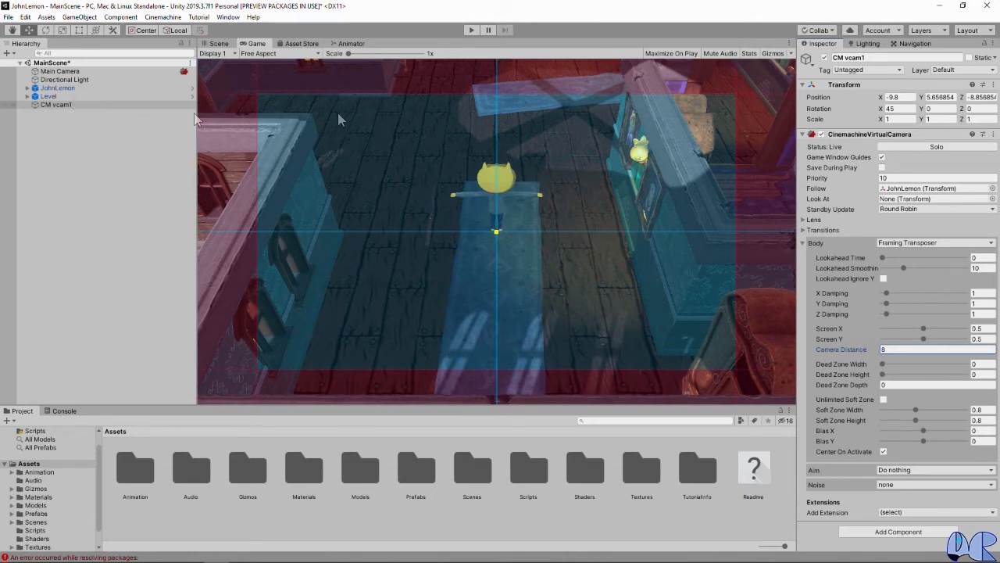
Step: Rename the CM vcam1 object to VirtualCamera
click(851, 59)
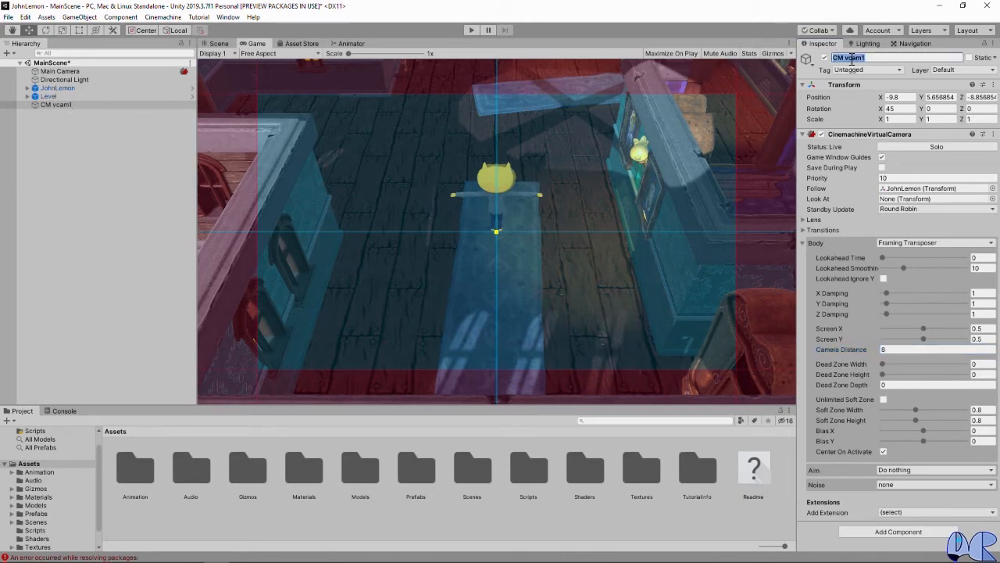
text(VirtualCamera)
key(Return)
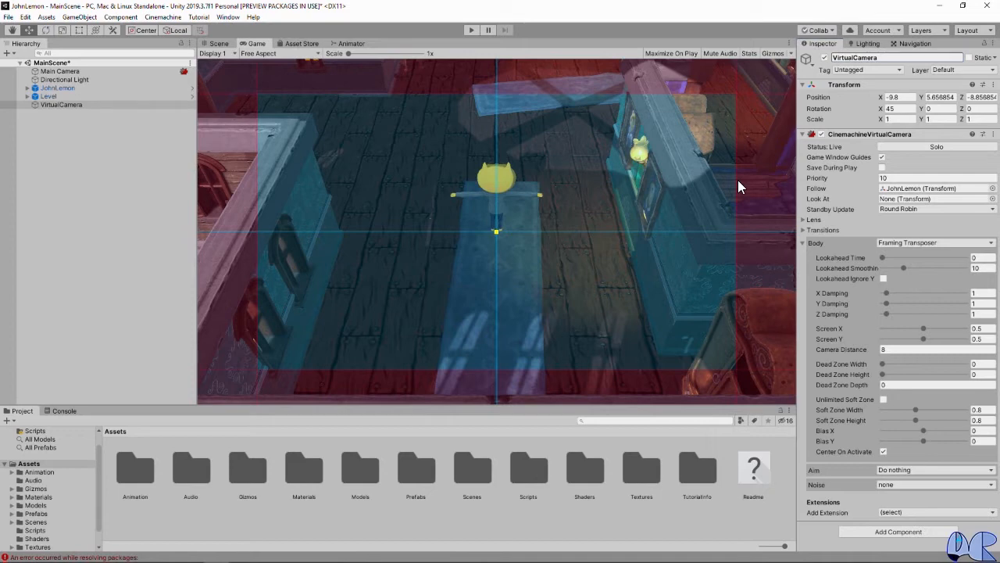
Step: Inspect the Main Camera's CinemachineBrain, and playtest how the camera follows JohnLemon by walking him around the hallways before stopping play mode
click(61, 72)
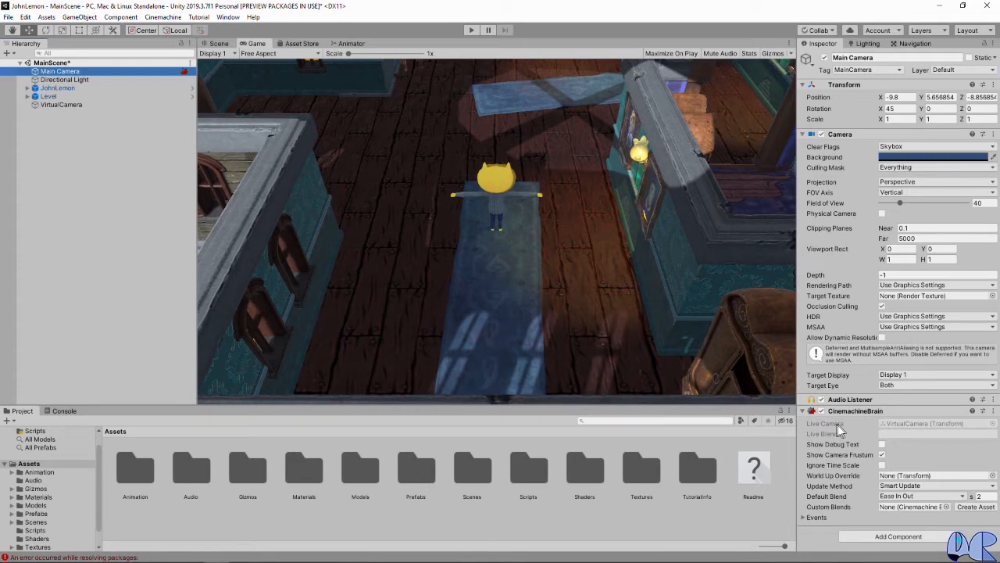
click(131, 194)
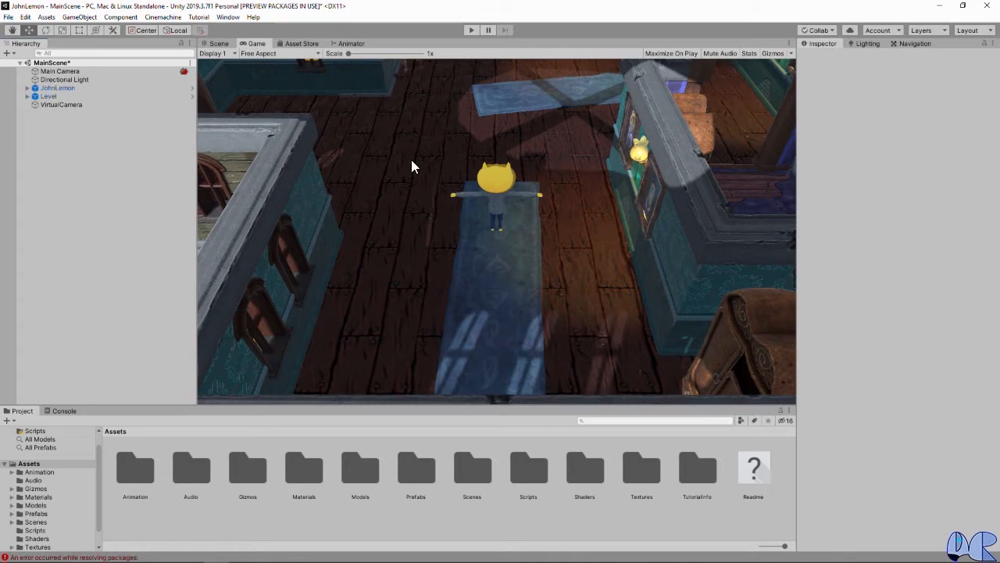
click(470, 29)
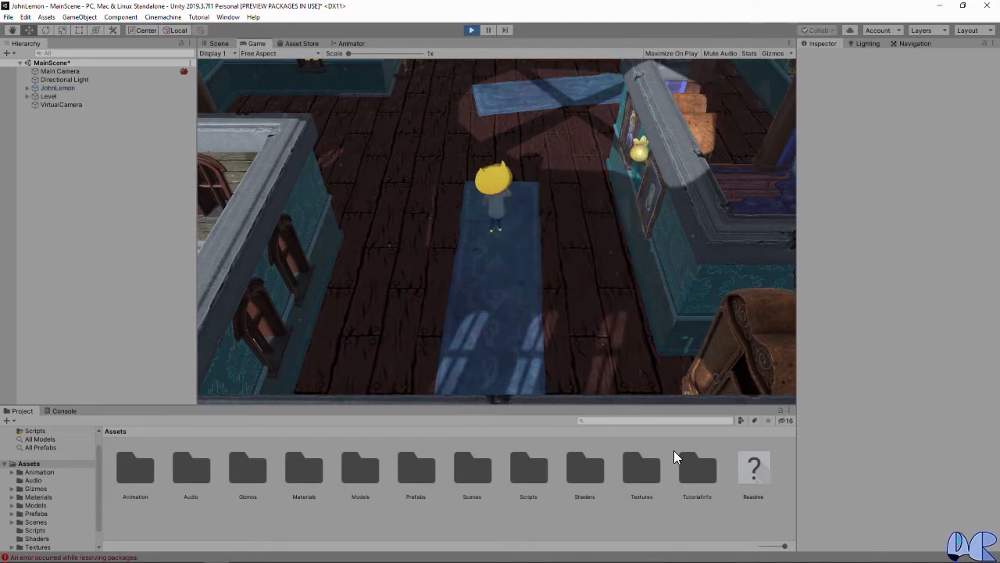
key(d)
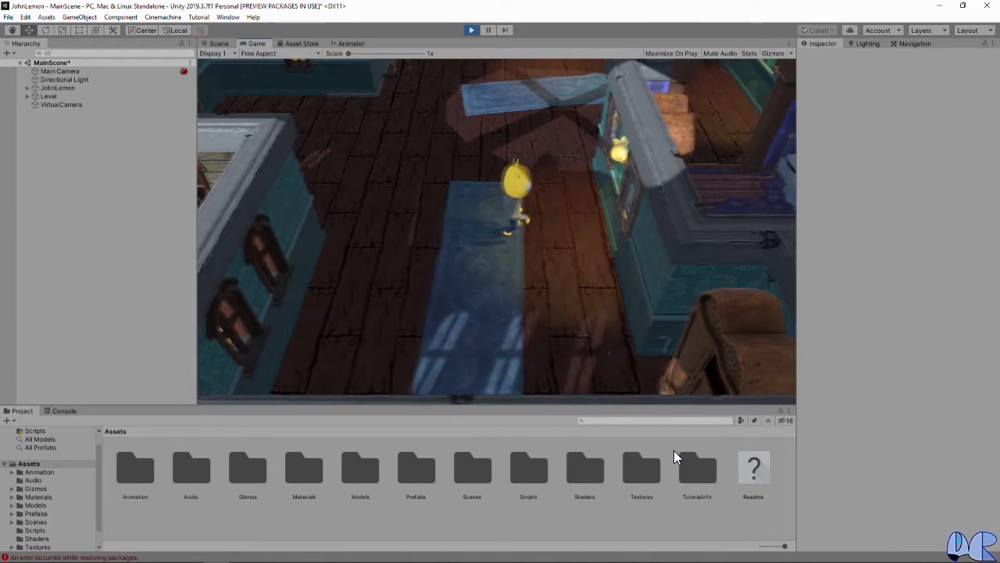
key(s)
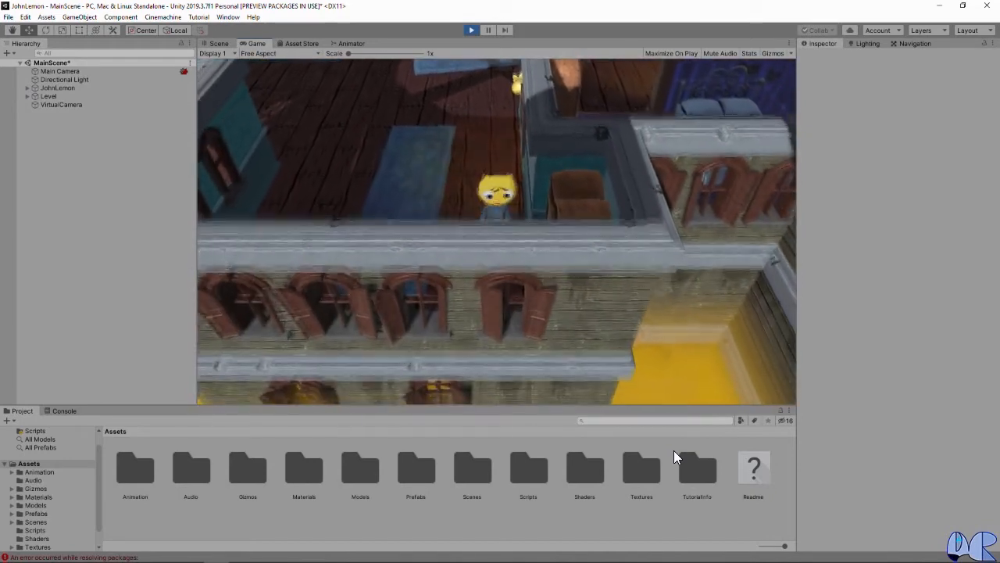
key(a)
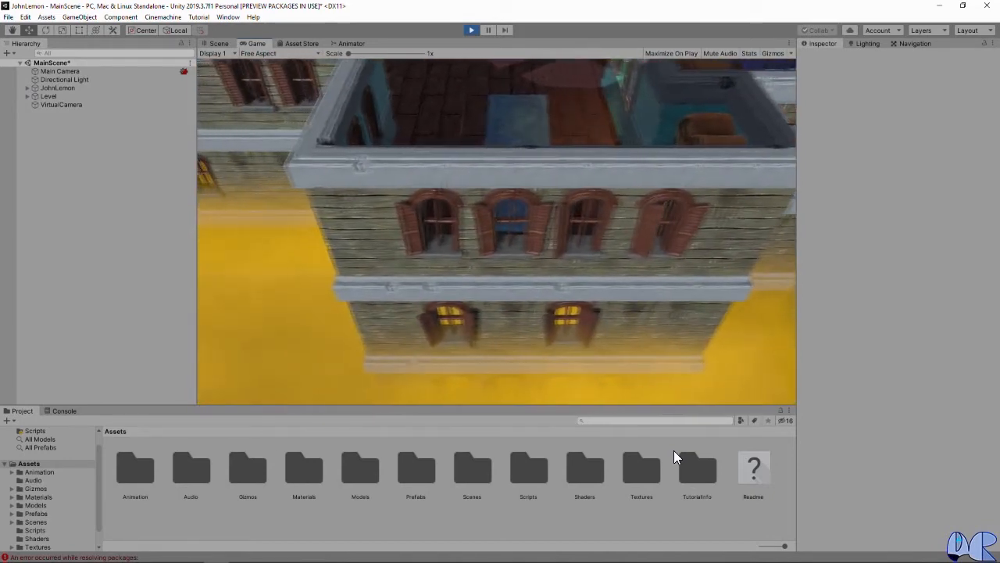
key(w)
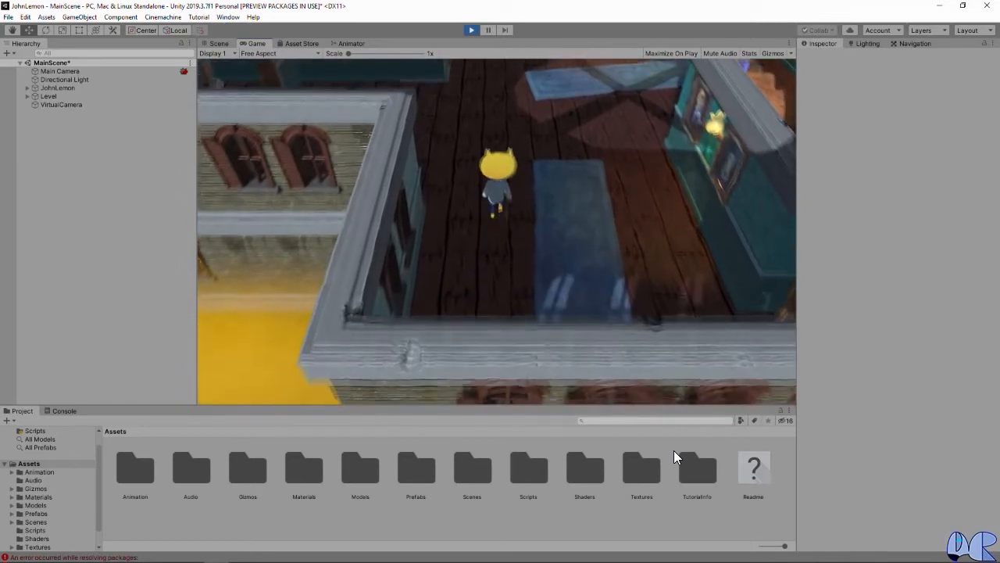
key(a)
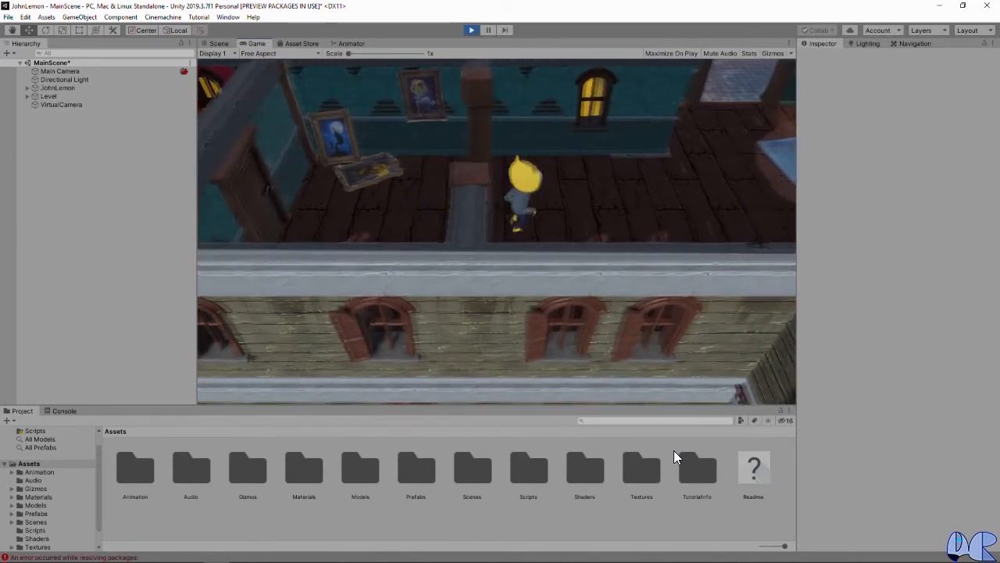
key(w)
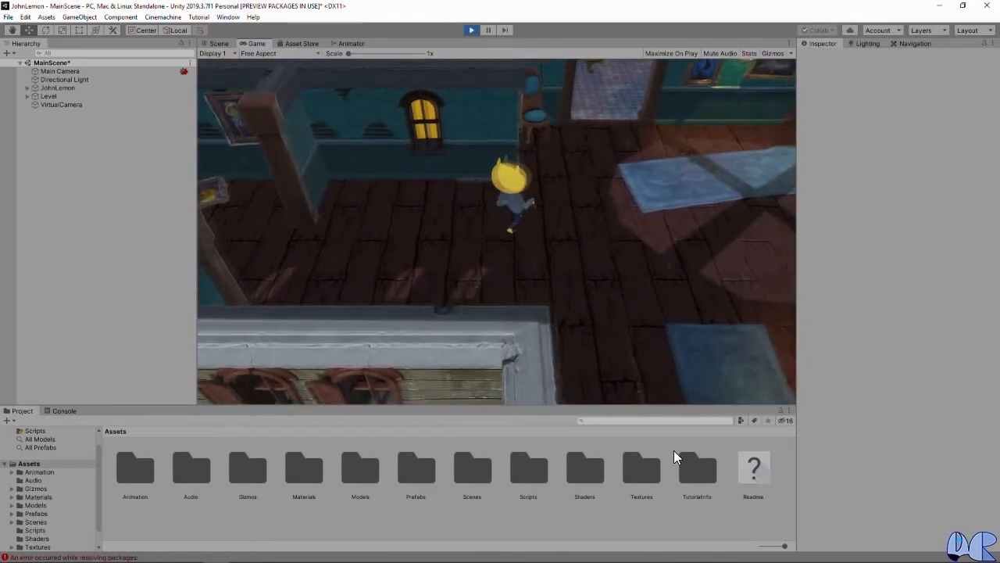
key(w)
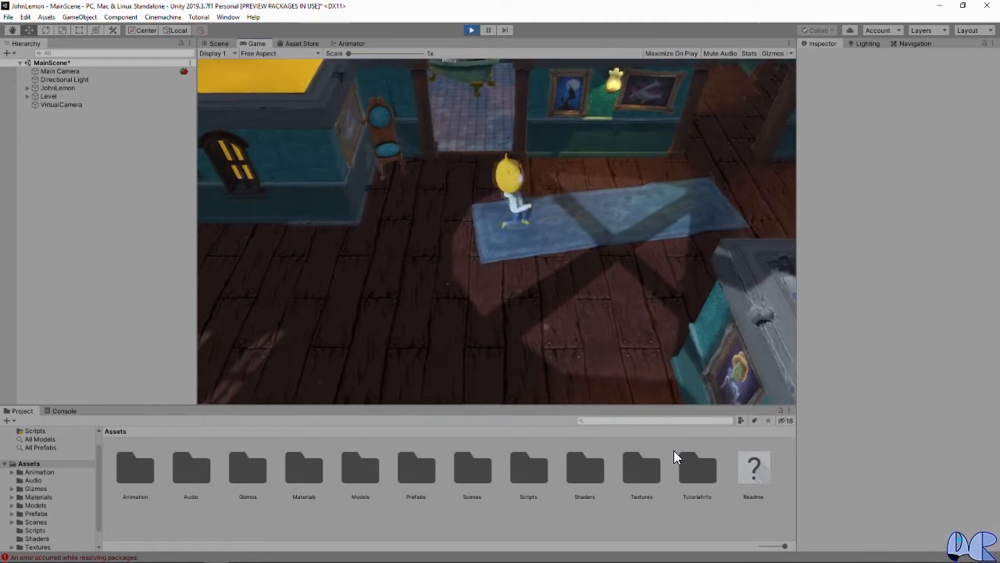
key(s)
key(a)
key(d)
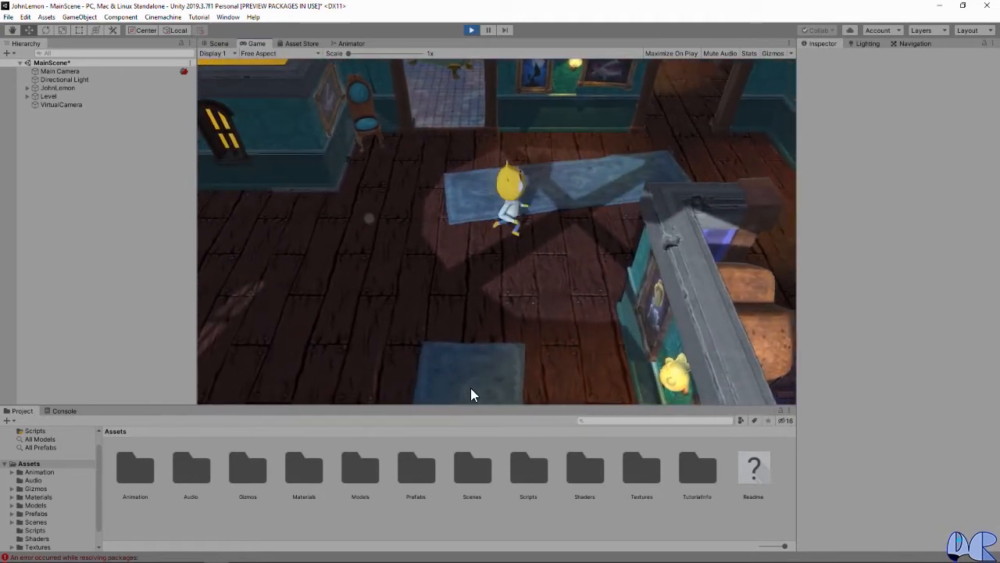
key(a)
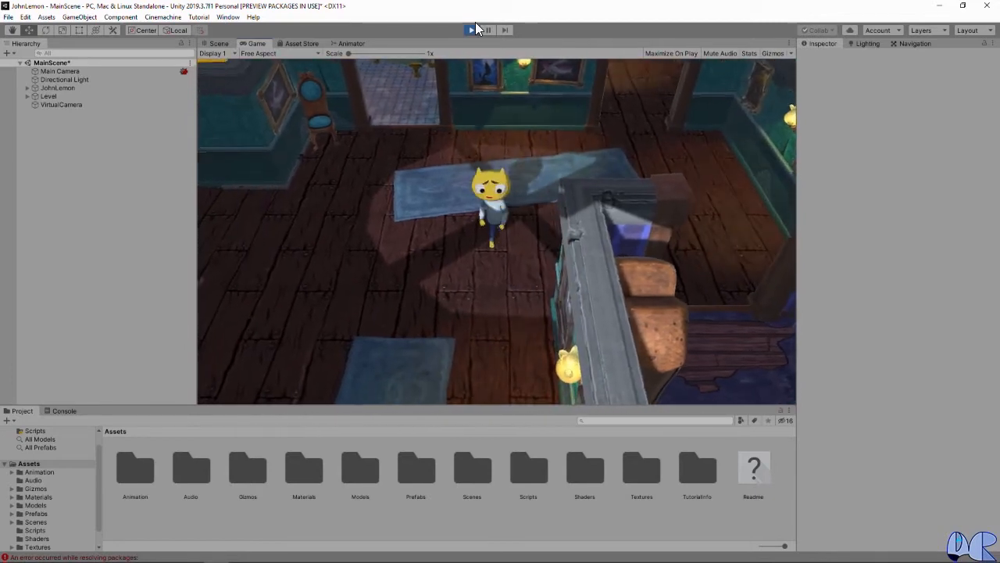
click(470, 30)
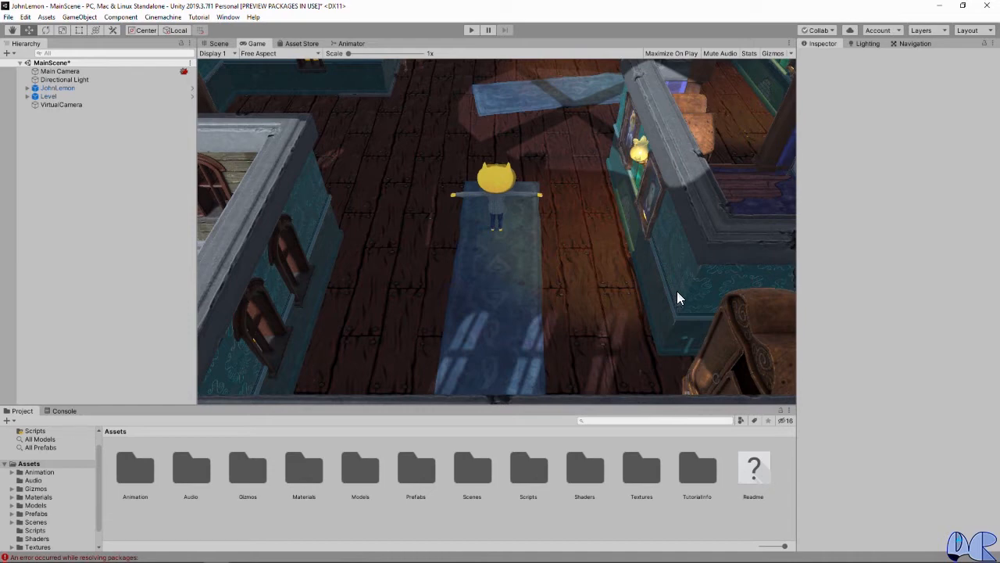
Step: Starting from the Main Camera's layer options, define a new PostProcessingVolumes layer as User Layer 8
click(63, 71)
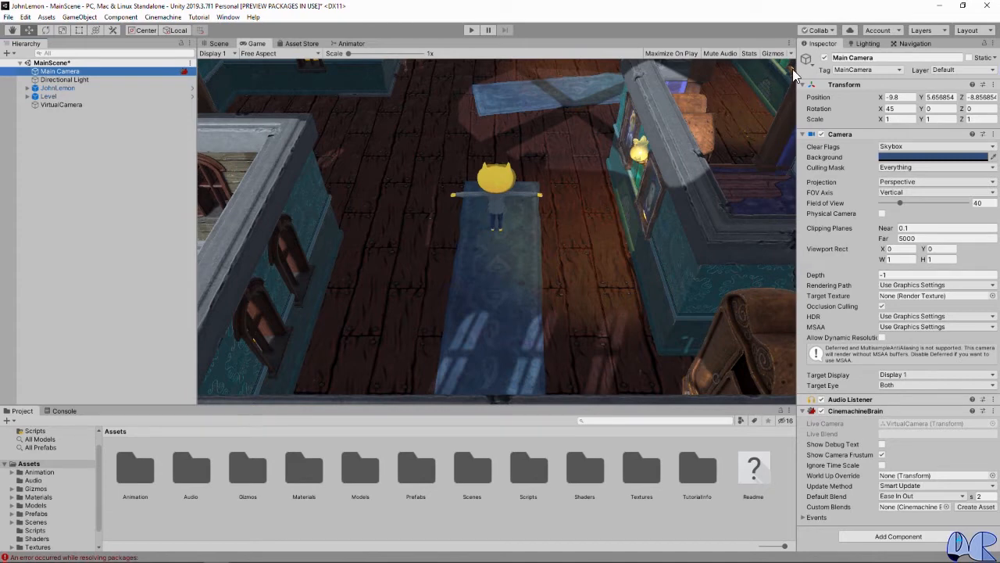
click(961, 70)
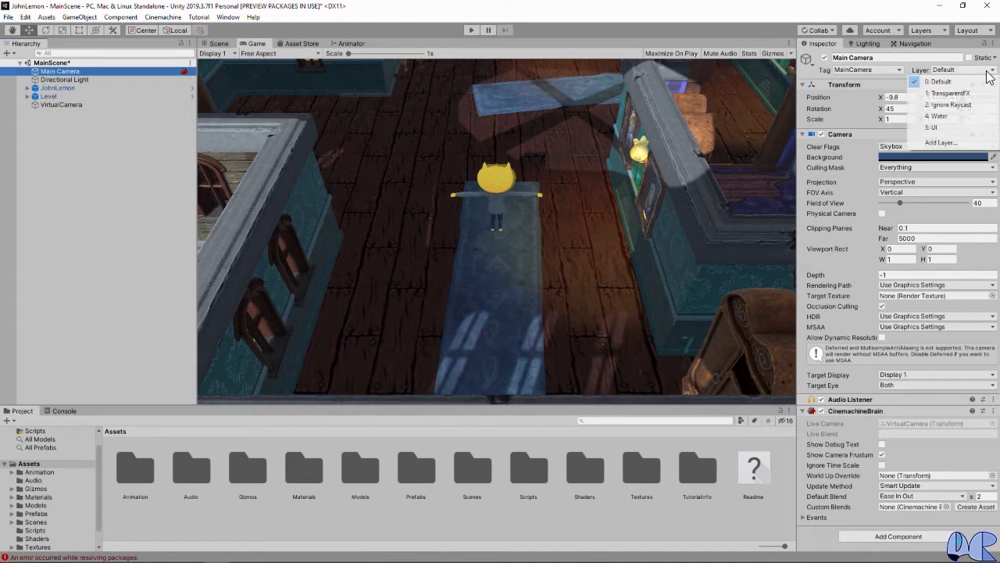
click(943, 144)
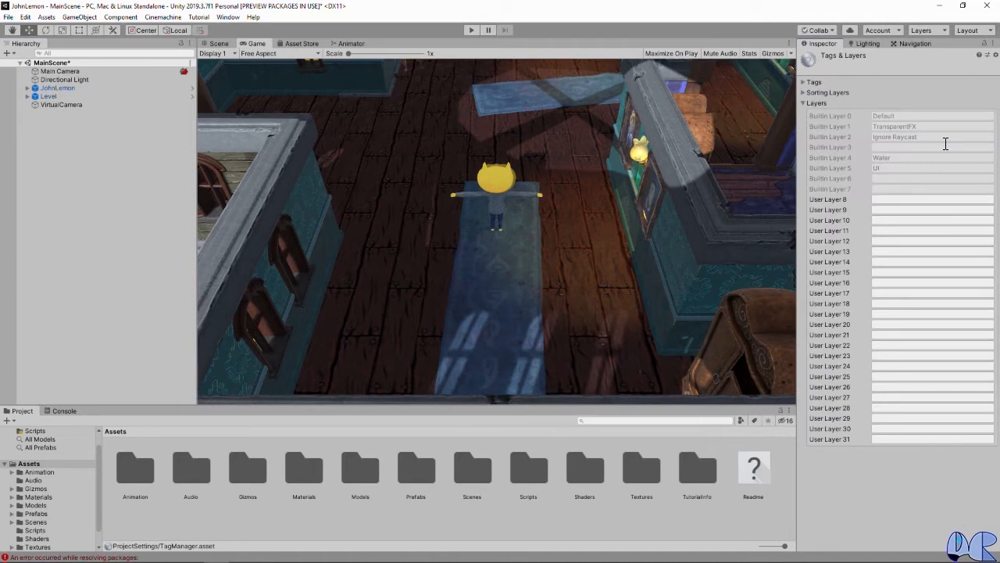
click(894, 200)
text(PostP)
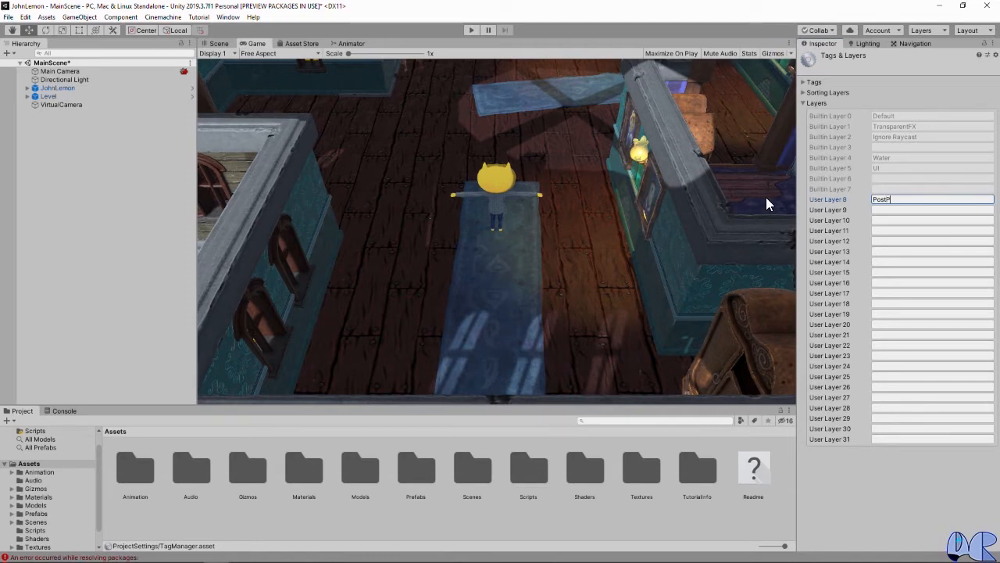
text(rocessingVolumes)
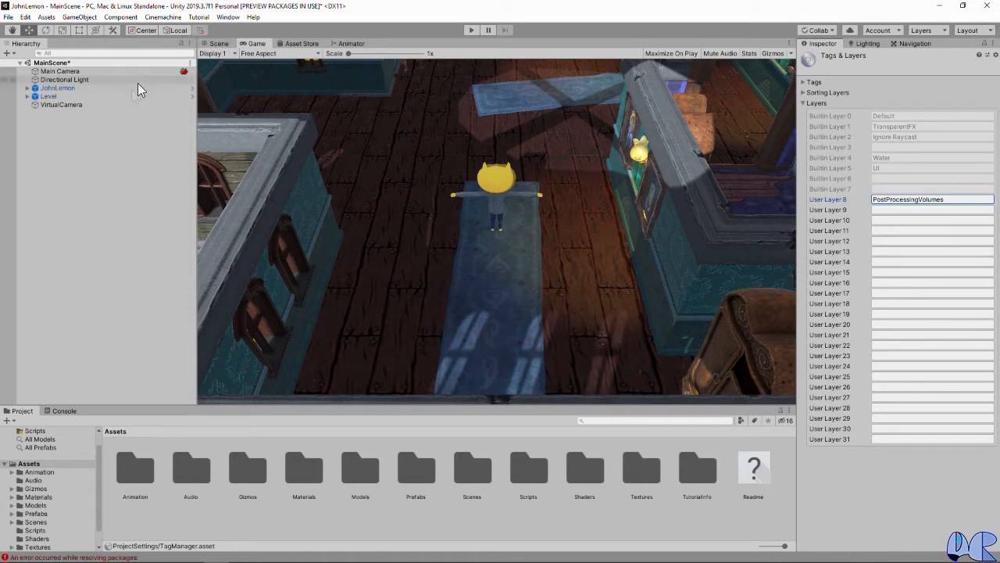
Step: Add a Post-process Layer component to the Main Camera
click(64, 72)
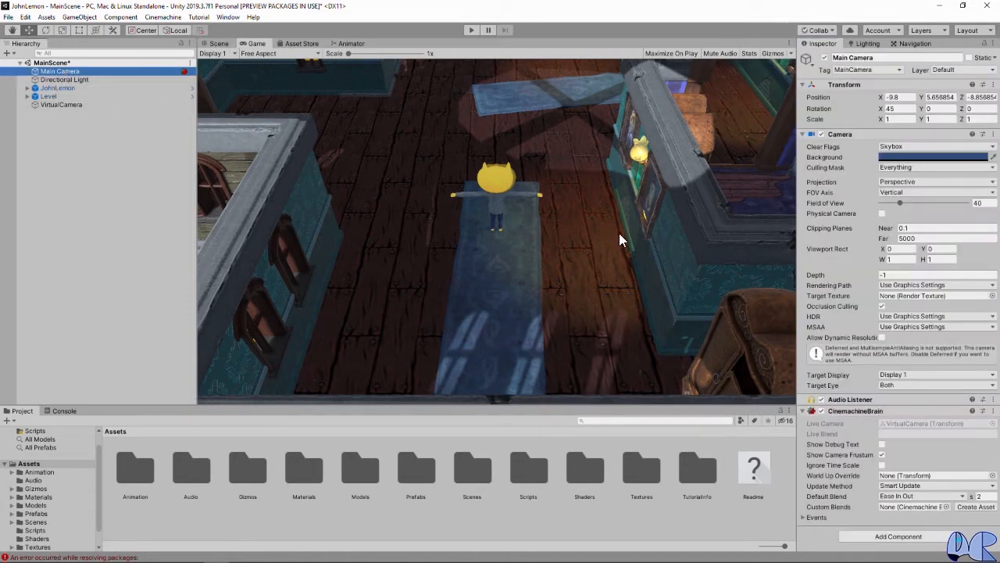
click(918, 538)
text(rigi)
text(post)
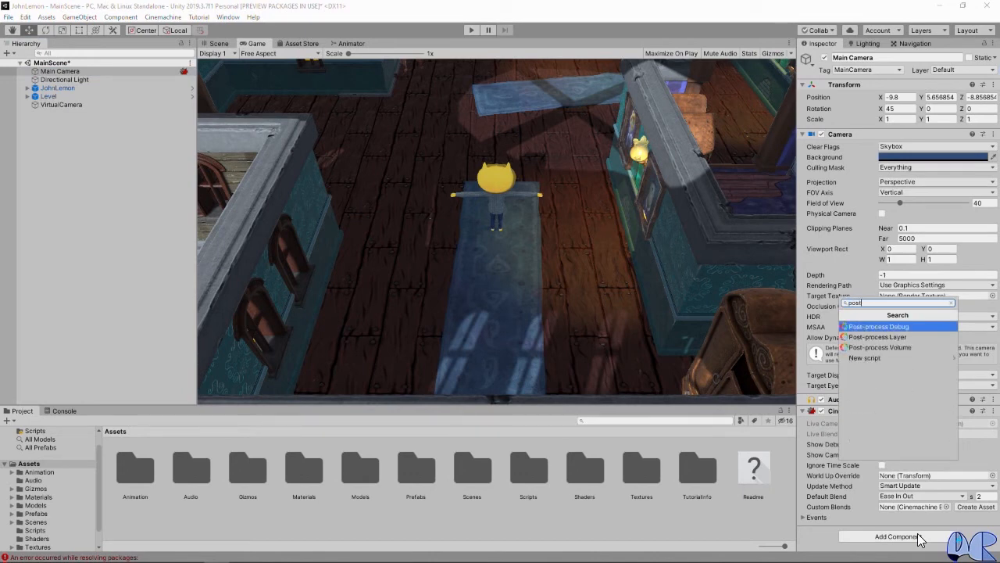
key(Down)
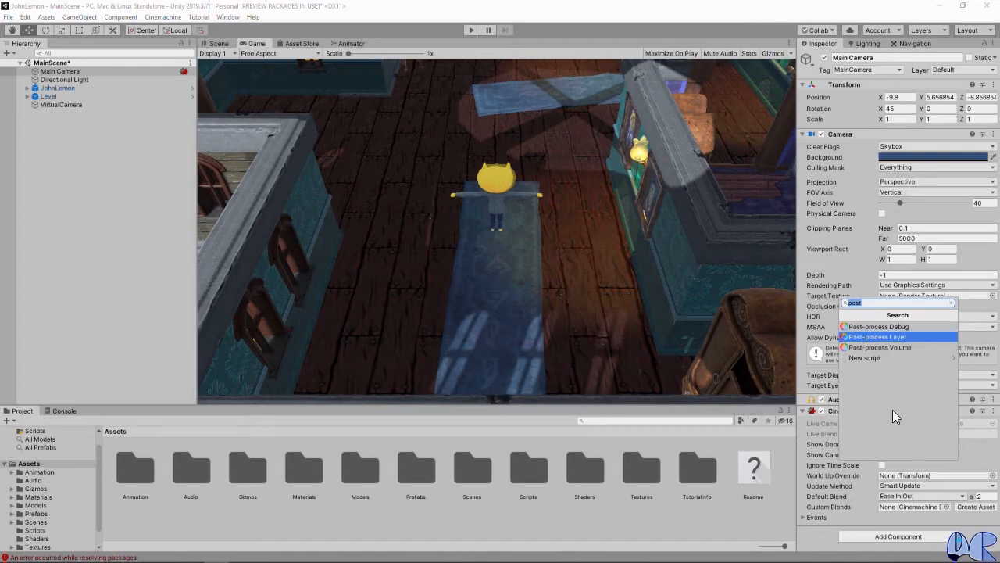
click(860, 336)
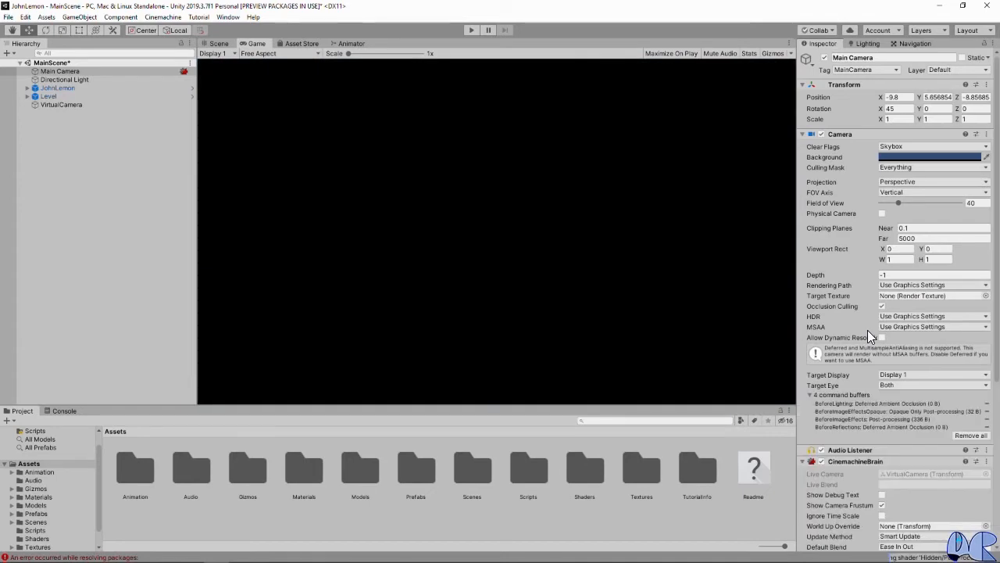
Step: Set the Post-process Layer's layer to PostProcessingVolumes and its anti-aliasing to Fast Approximate Anti-aliasing (FXAA) with Fast Mode enabled
scroll(887, 375, down, 5)
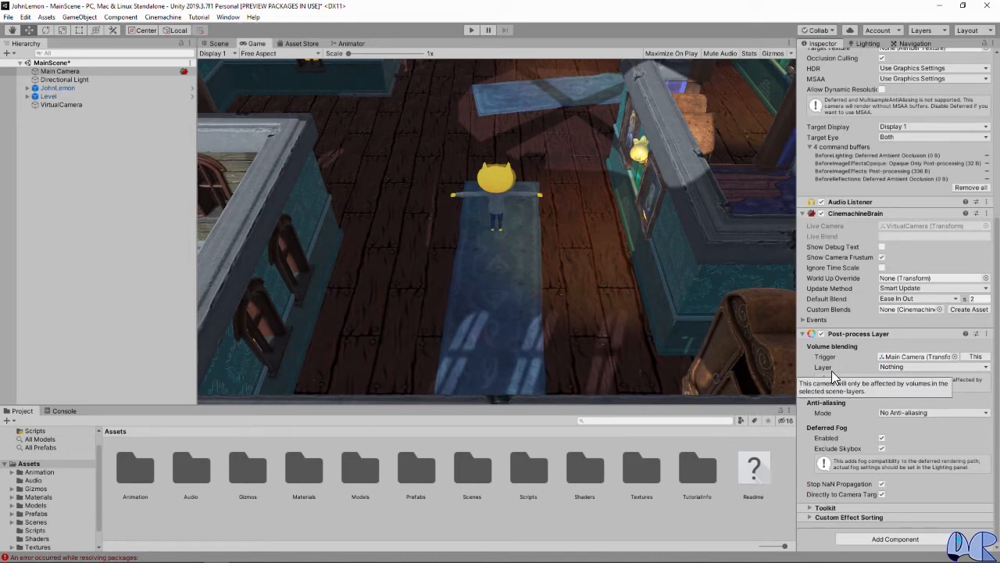
click(902, 367)
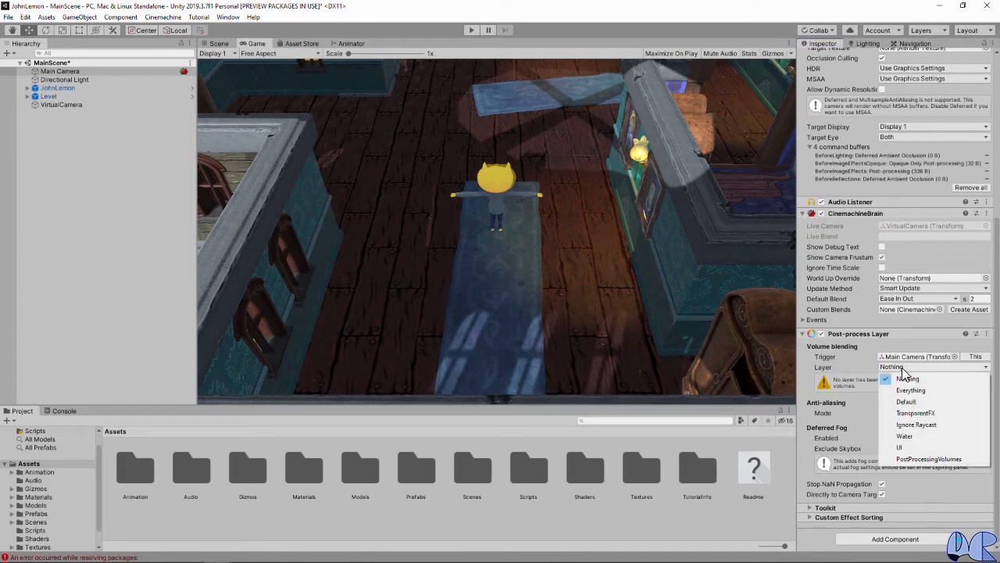
click(936, 461)
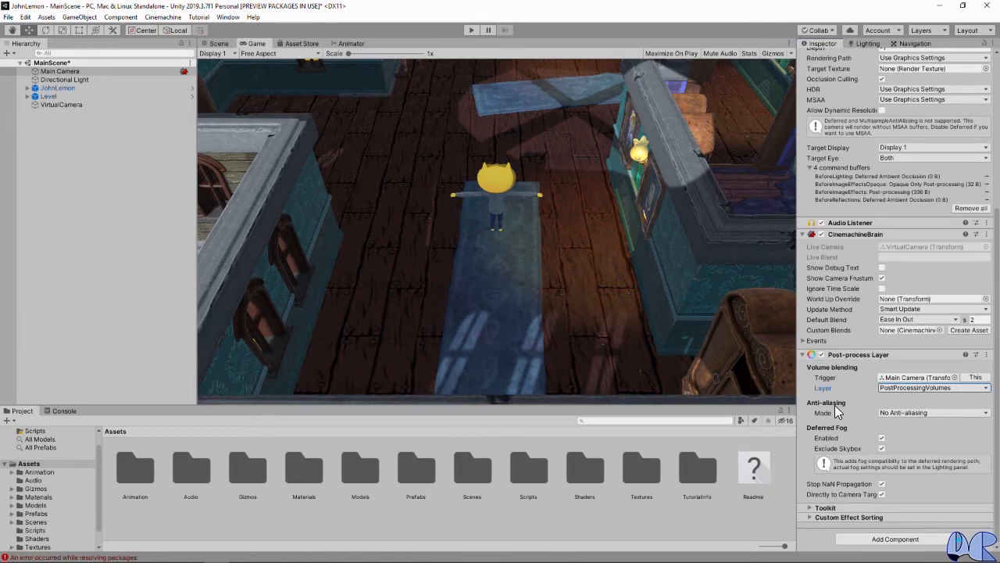
click(923, 415)
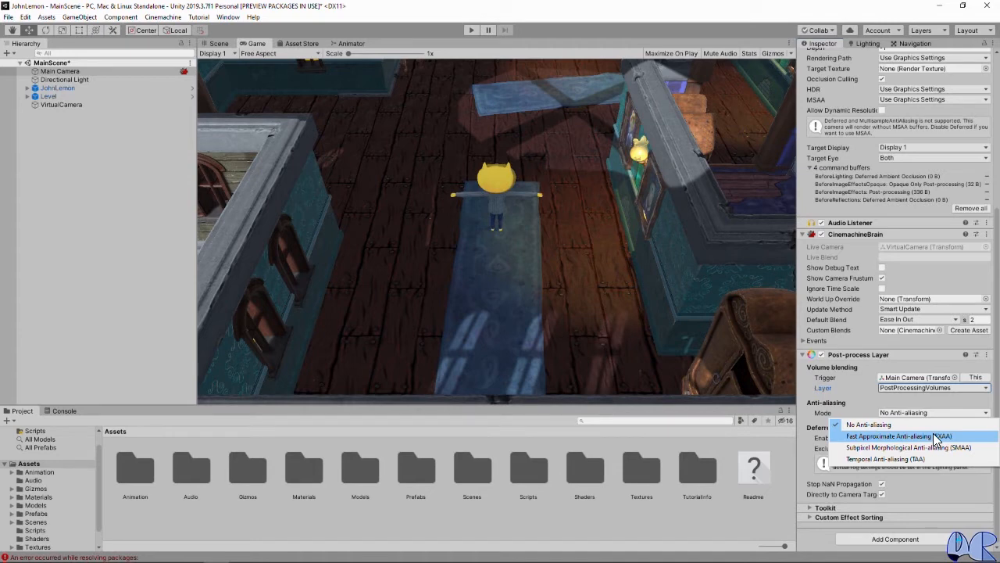
click(935, 435)
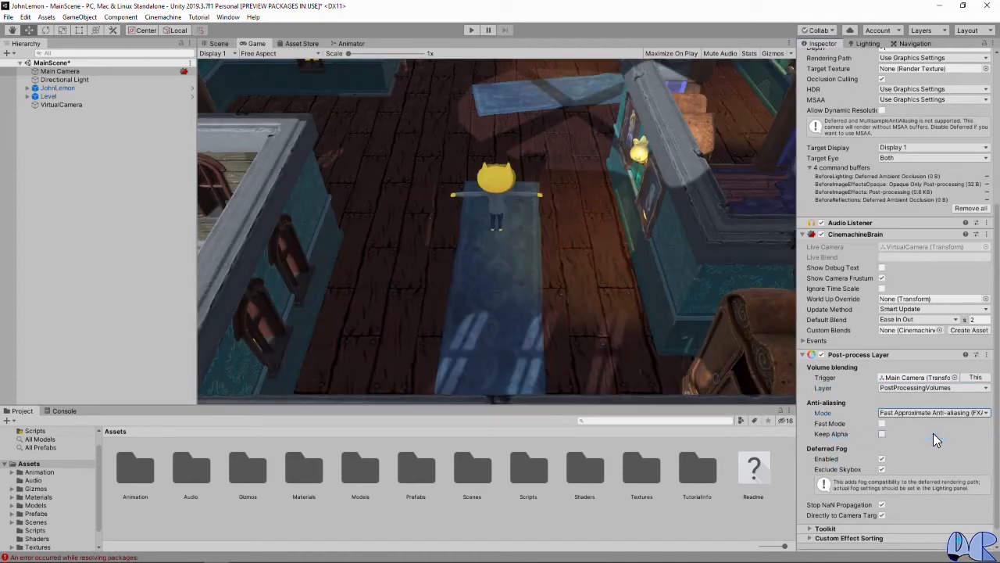
click(882, 424)
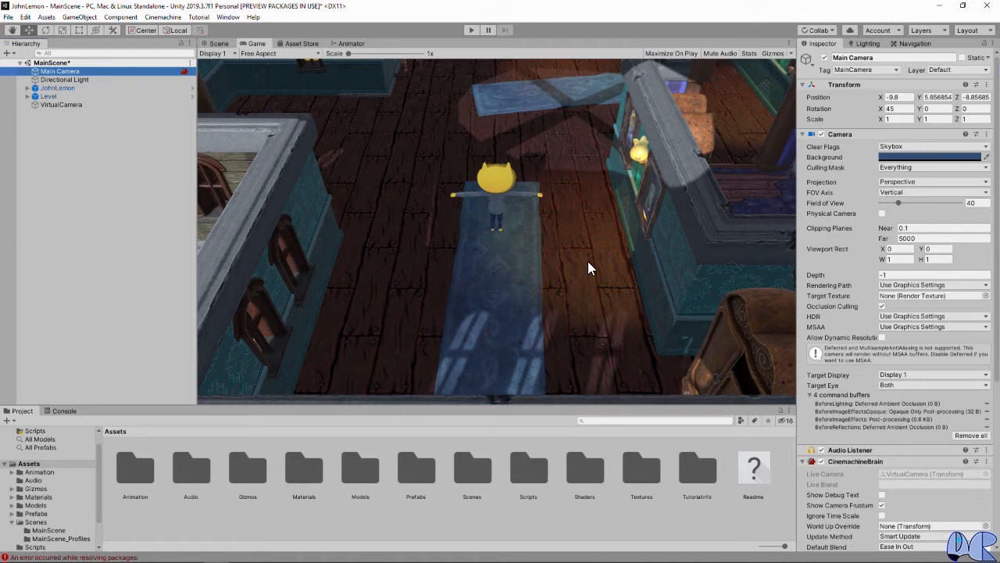
Step: Create an empty object in MainScene, reset its transform to the origin and name it GlobalPost
right_click(70, 185)
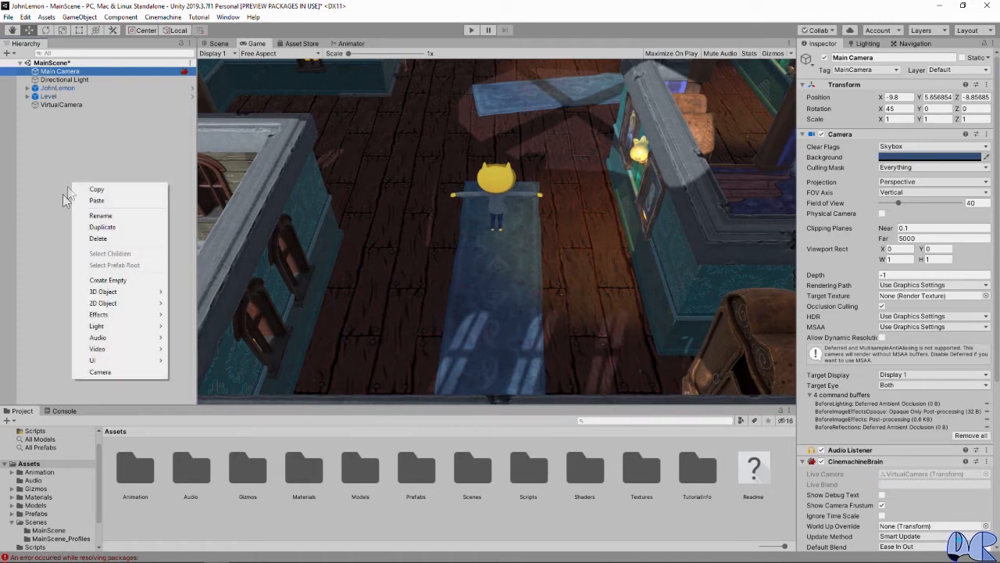
click(107, 281)
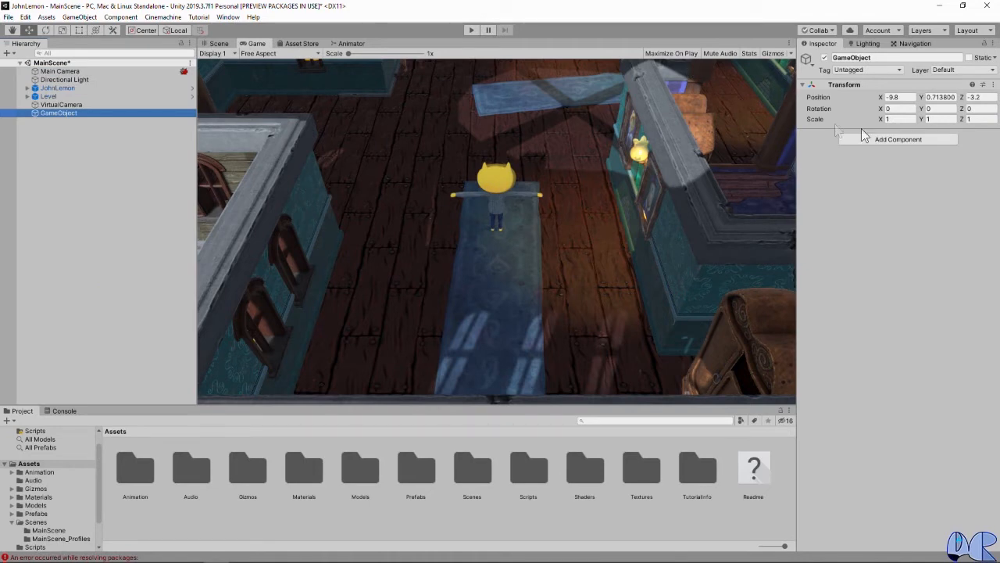
click(992, 84)
click(941, 97)
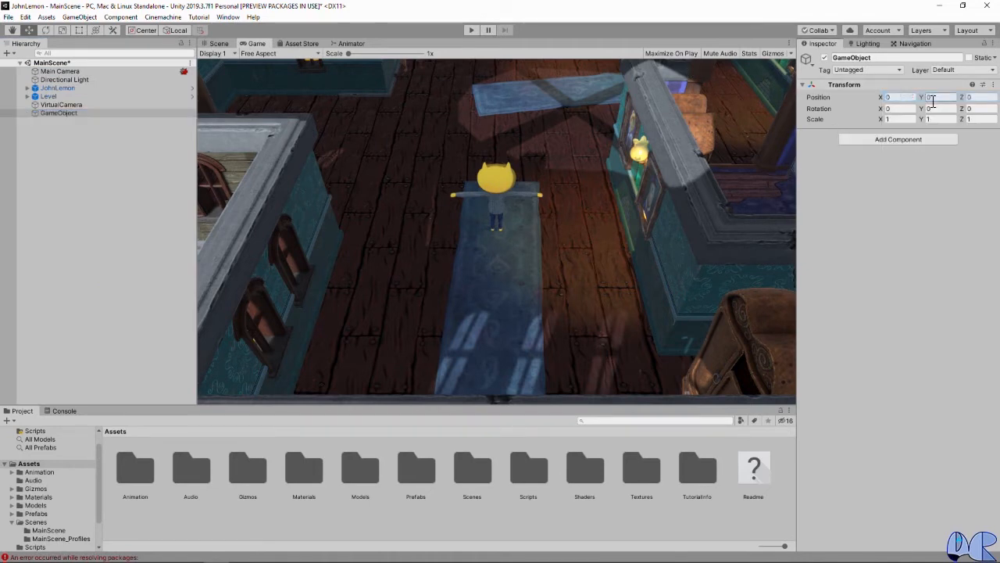
click(900, 60)
text(Glo)
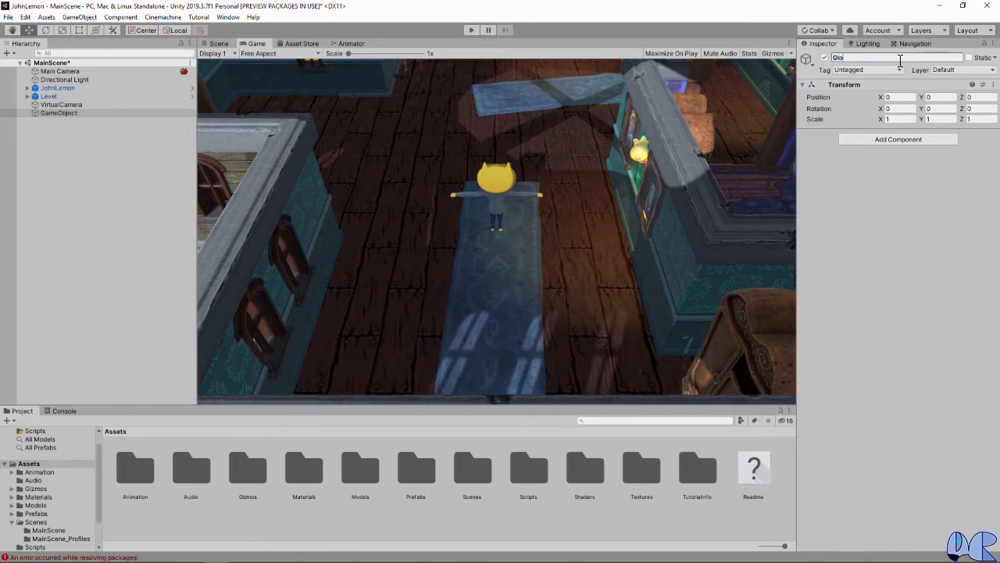
text(balPost)
key(Return)
Step: Assign GlobalPost to the PostProcessingVolumes layer and add a Post-process Volume component to it
click(965, 70)
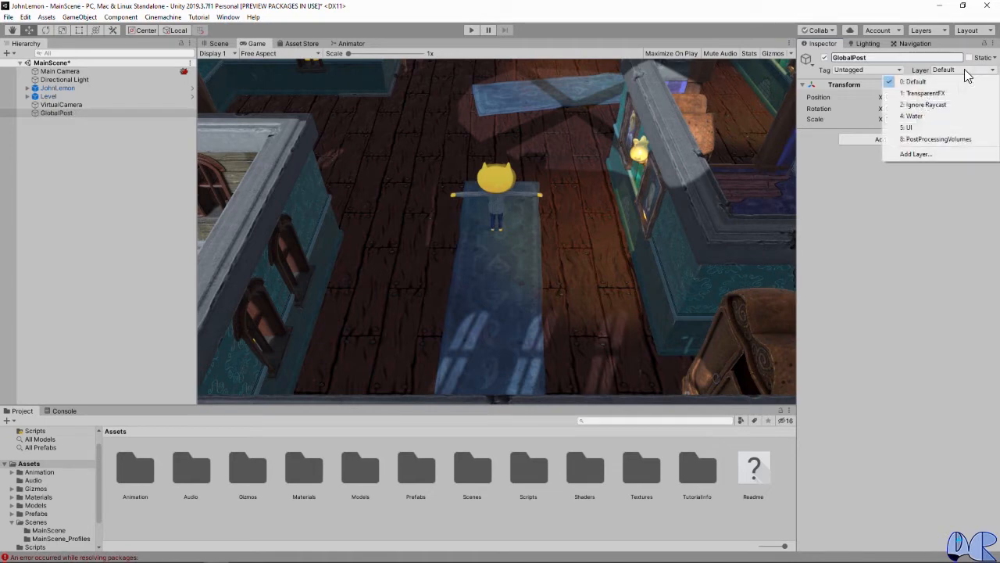
click(949, 139)
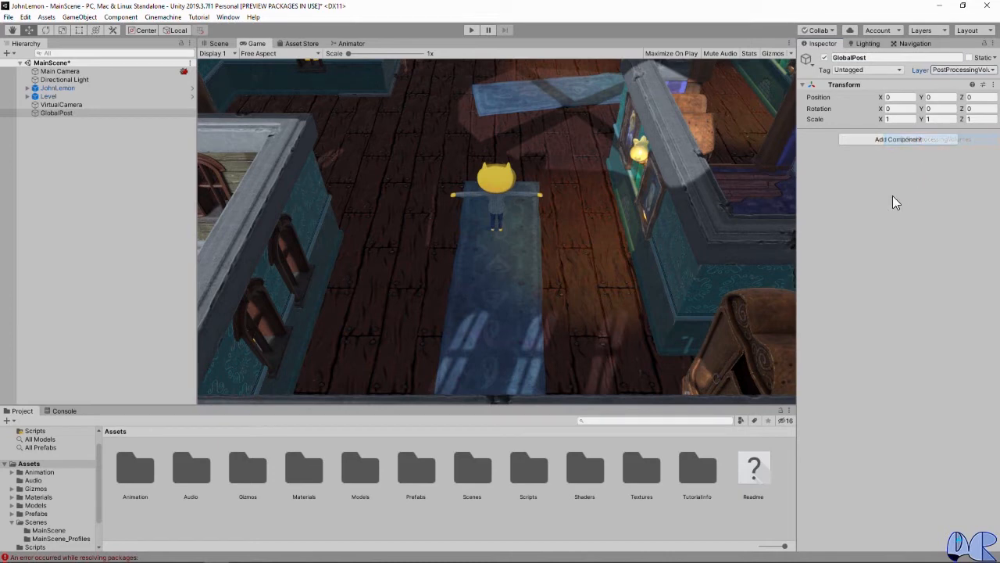
click(902, 139)
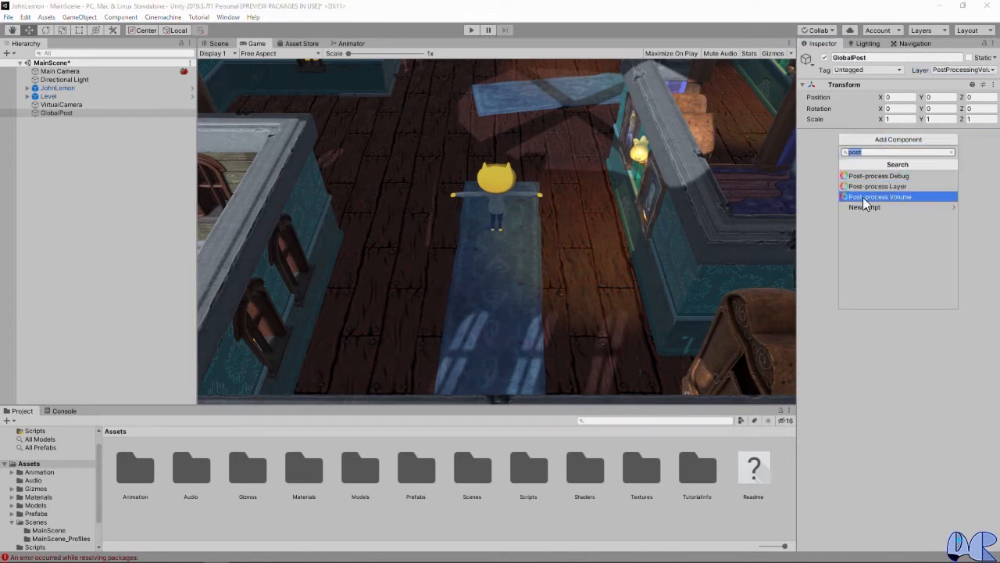
click(884, 195)
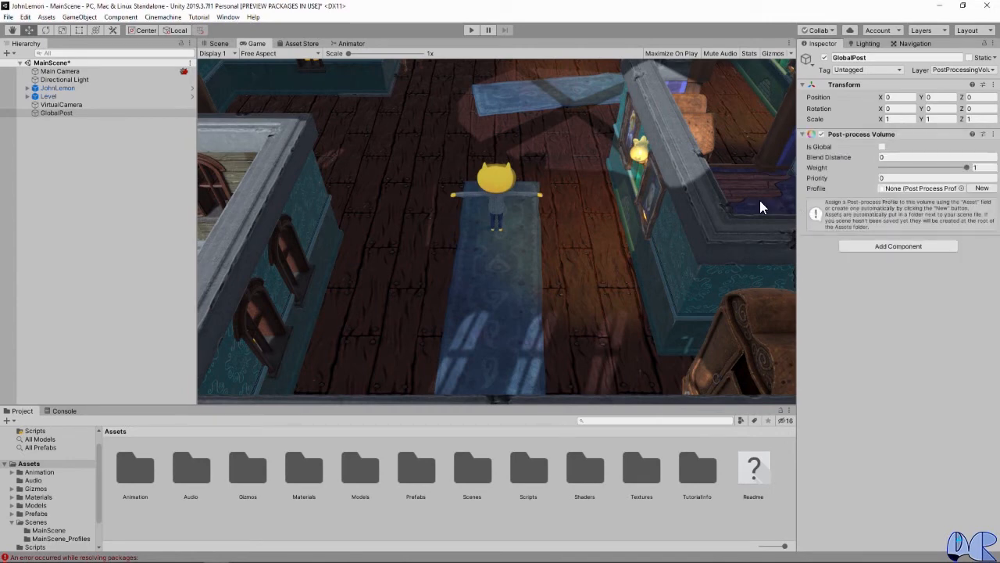
Step: Make GlobalPost's Post-process Volume global, create a new profile for it, and locate that profile among the project assets
click(882, 147)
click(880, 147)
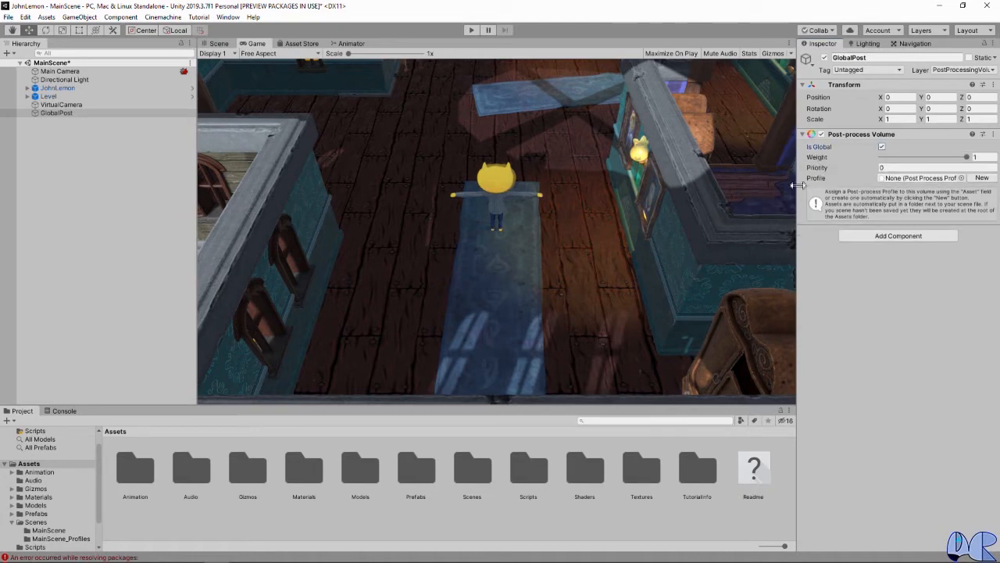
click(981, 178)
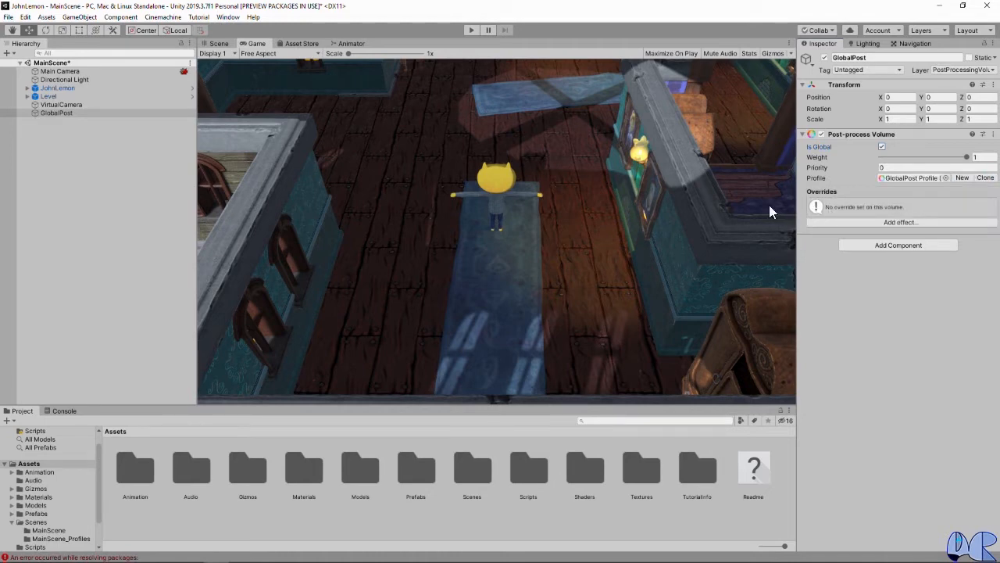
click(907, 177)
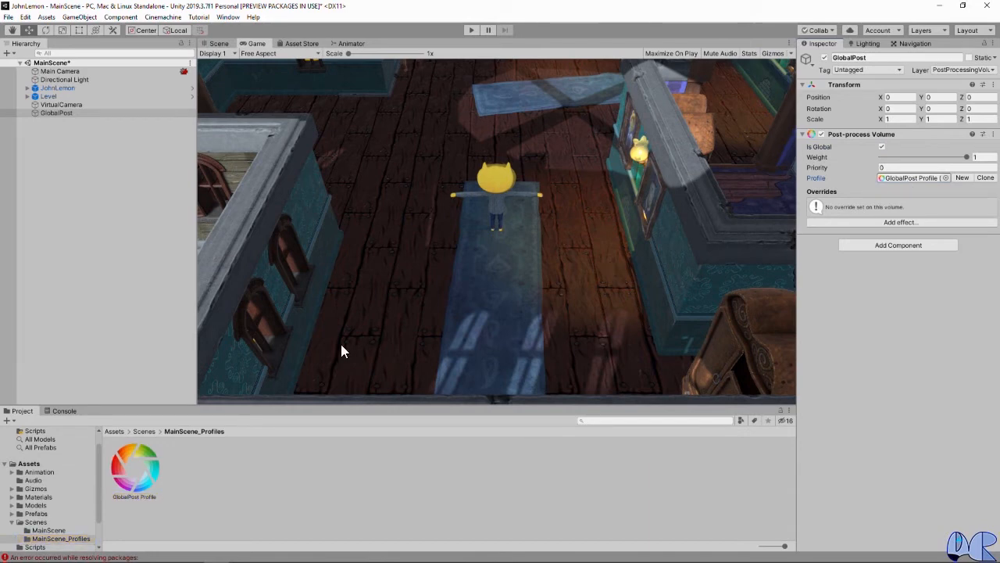
Step: Add a Color Grading effect to the GlobalPost Profile asset, leaving its settings expanded
click(151, 461)
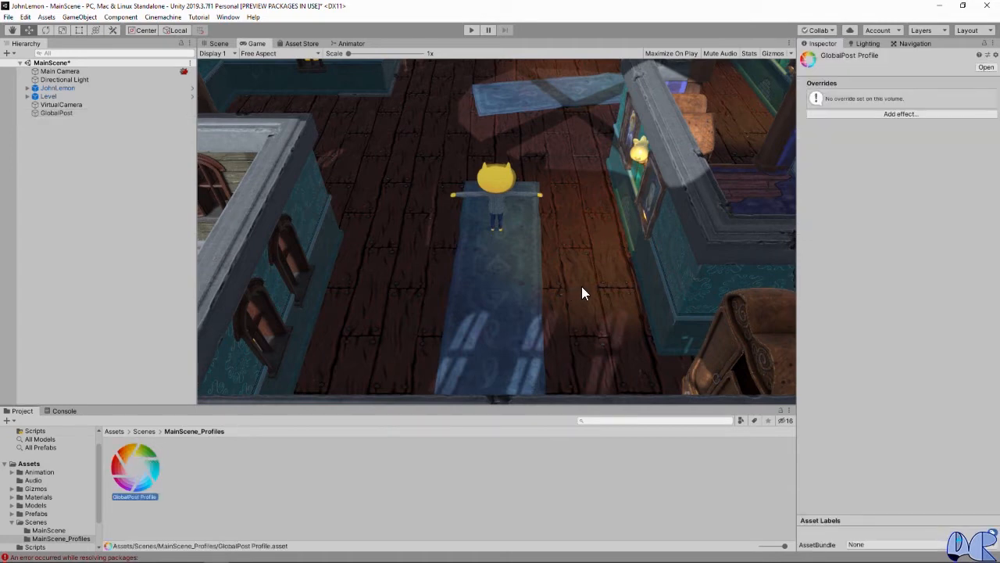
click(913, 114)
mouse_move(929, 130)
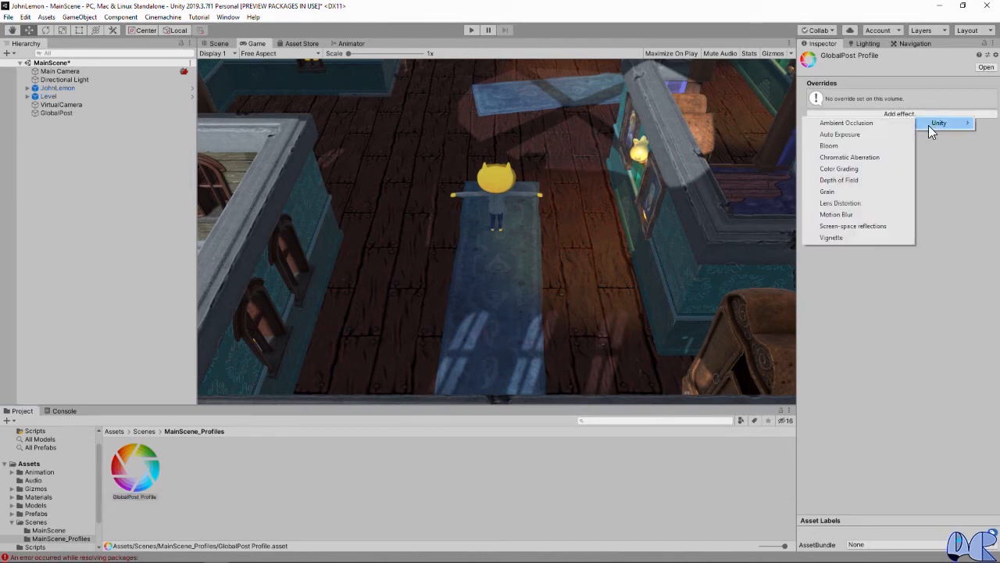
click(855, 171)
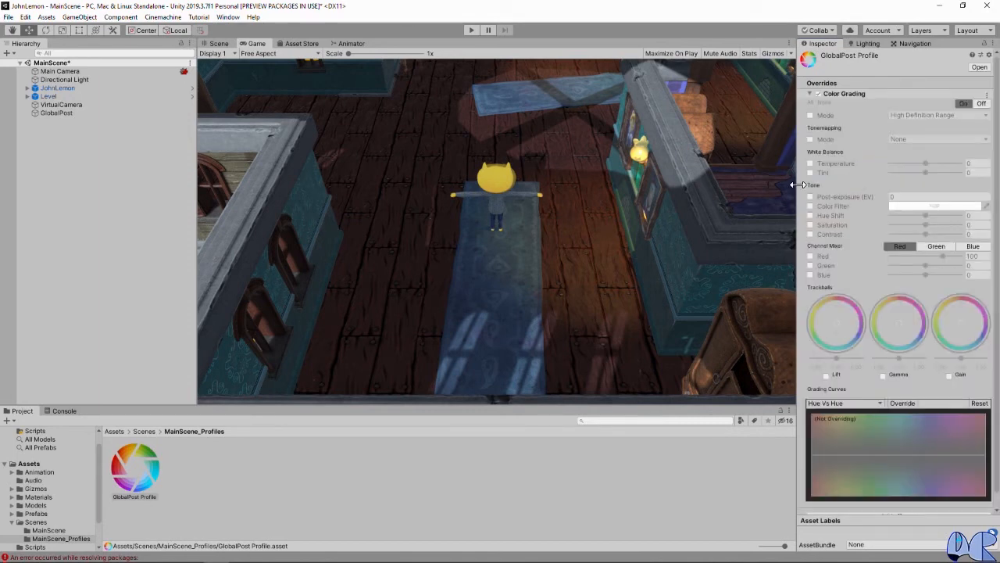
click(809, 93)
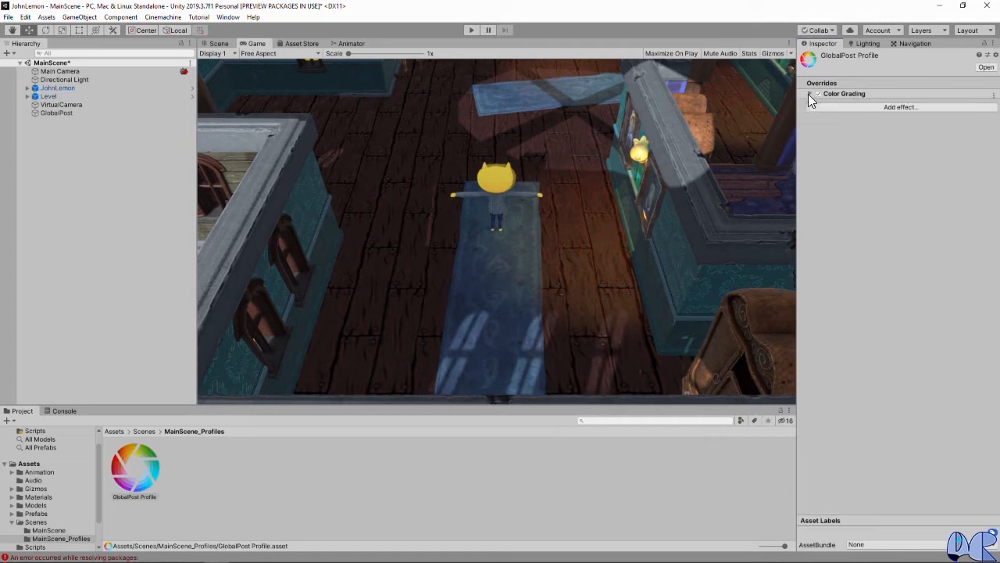
click(808, 94)
click(808, 94)
click(808, 94)
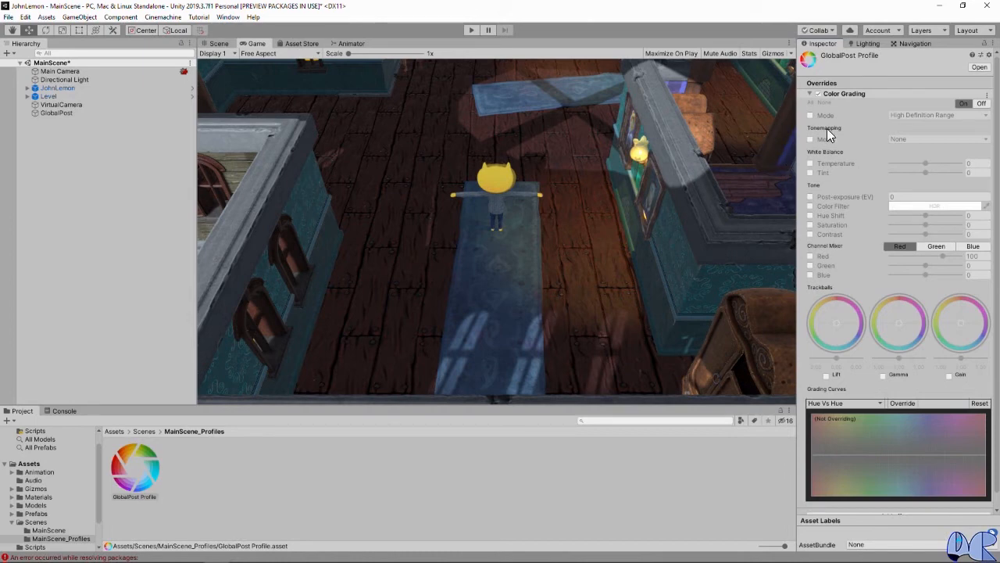
Step: Override the Color Grading effect's tonemapping mode and set it to ACES
click(810, 139)
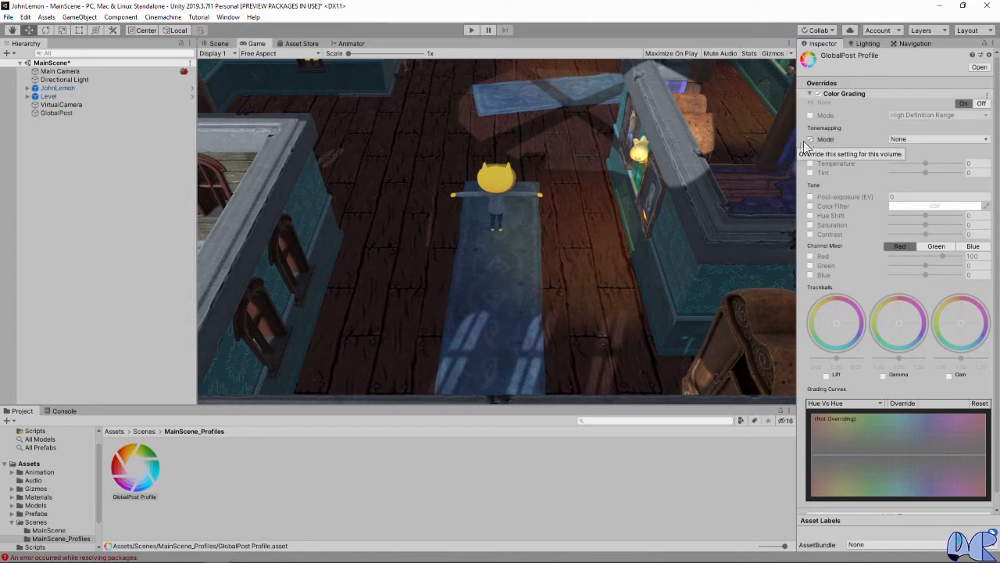
click(908, 140)
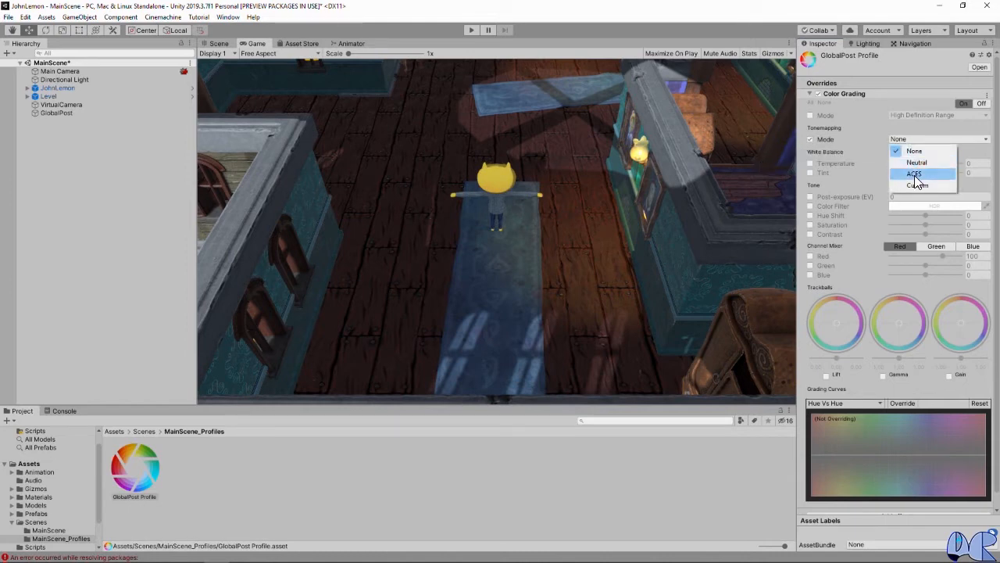
click(915, 175)
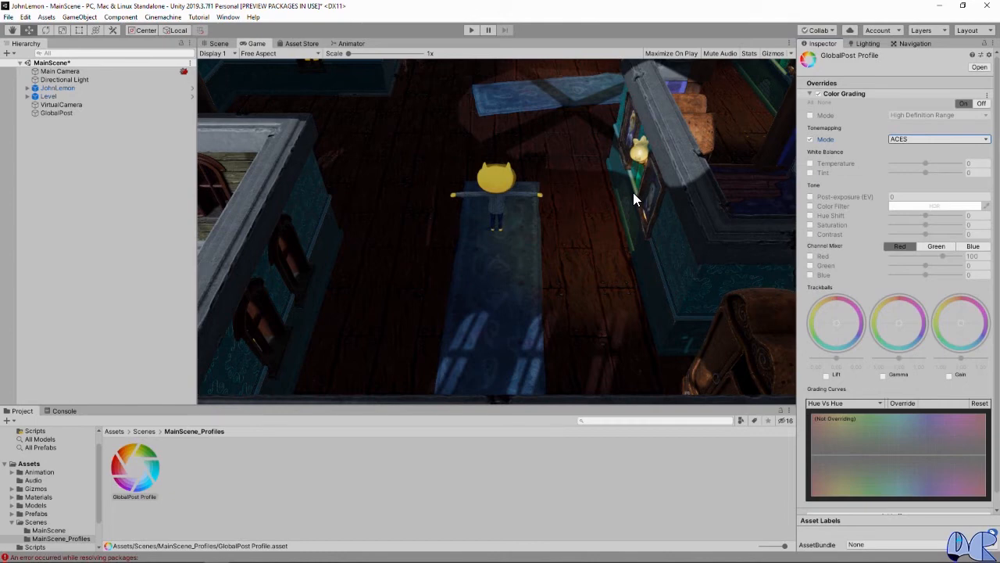
Step: Override the Color Grading effect's post-exposure and set it to 1 EV
click(811, 197)
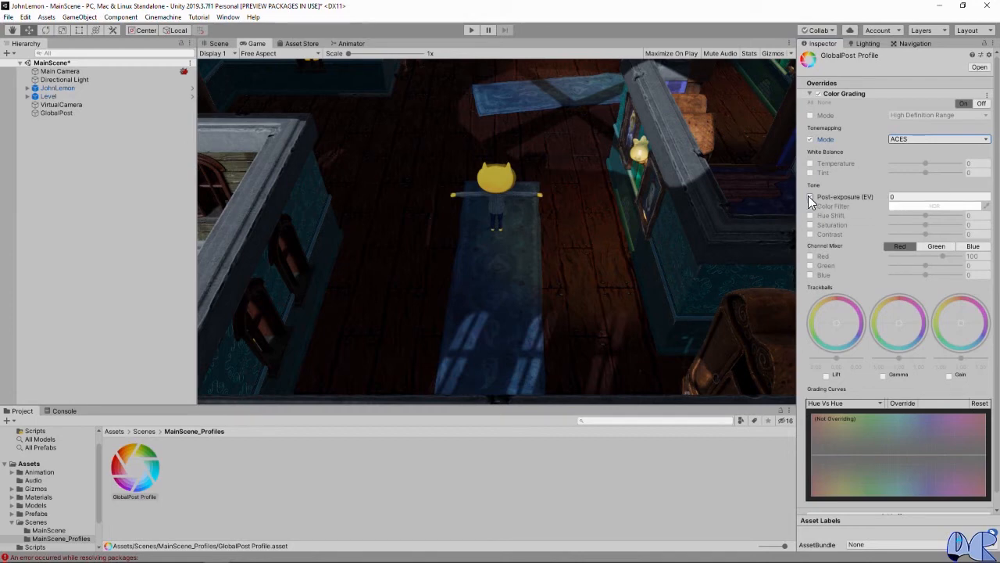
click(904, 198)
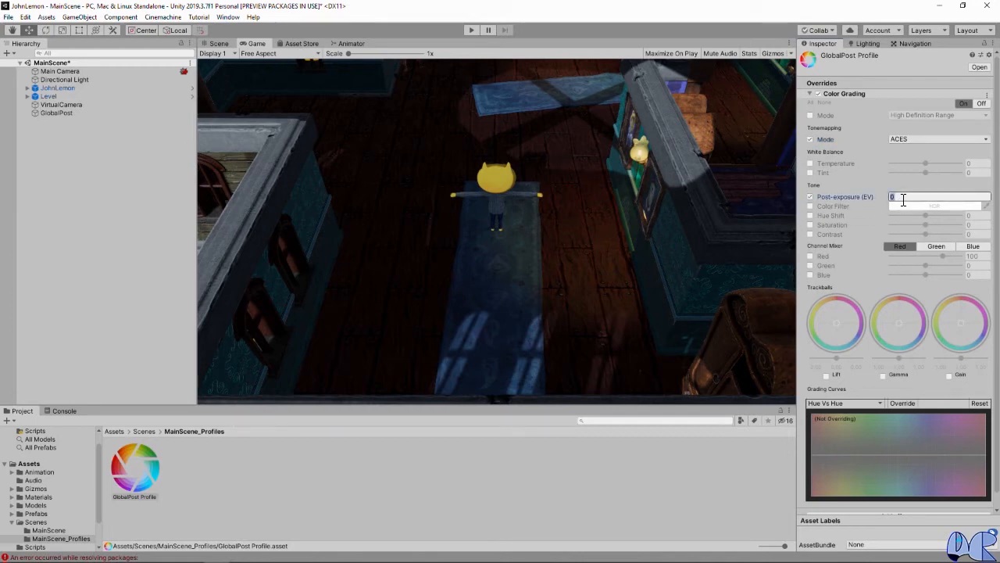
text(1)
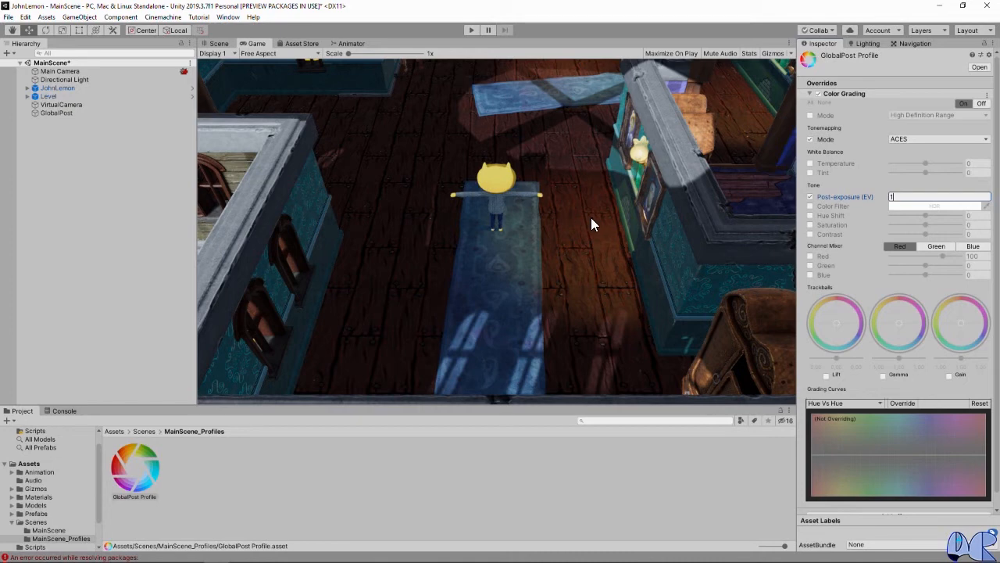
Step: Override the Lift, Gamma and Gain trackballs, shifting Lift and Gamma slightly toward blue and Gain toward yellow, and collapse Color Grading
click(825, 375)
click(884, 376)
click(950, 375)
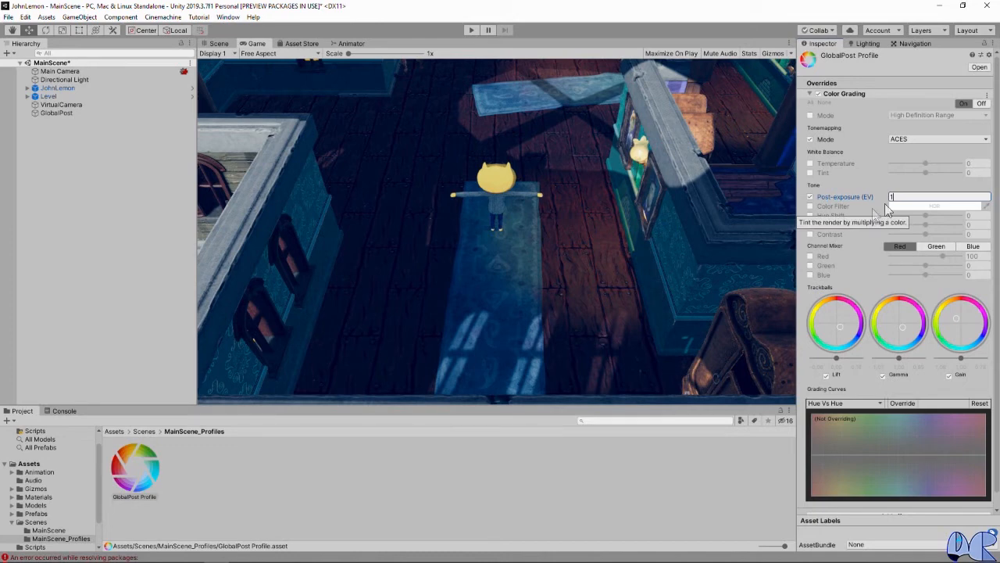
click(809, 94)
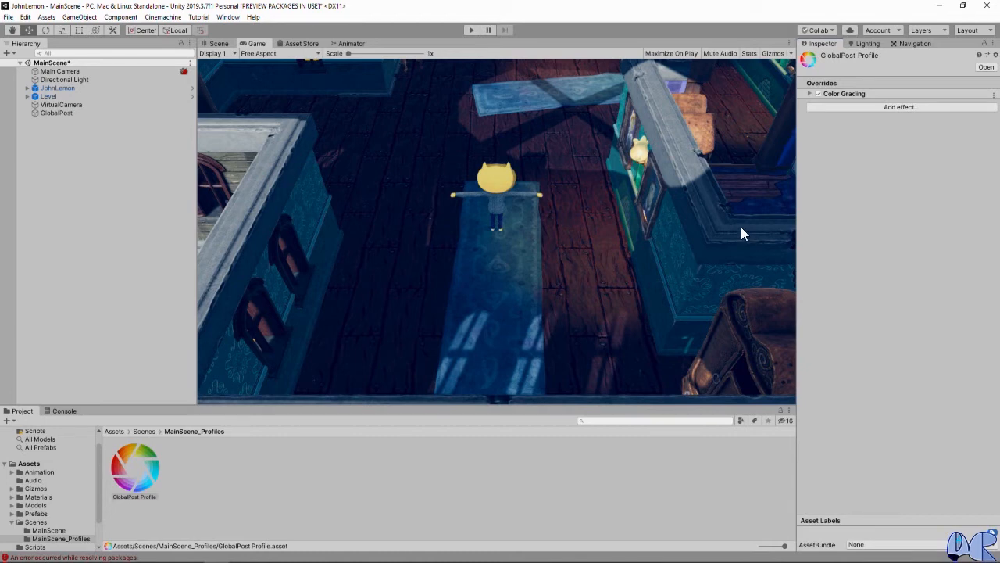
Step: Add a Bloom effect to the GlobalPost Profile and turn on all of its overrides
click(905, 109)
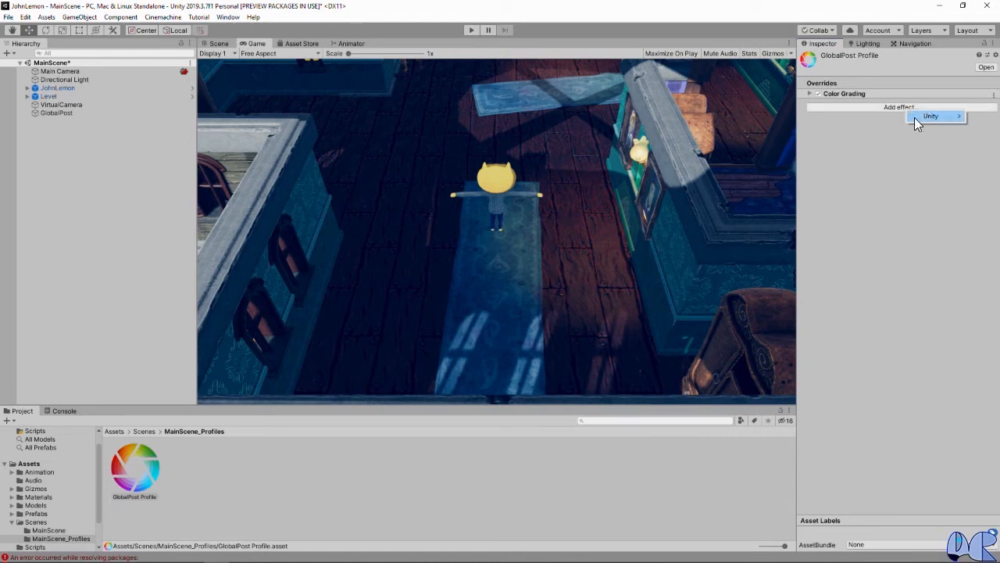
mouse_move(915, 120)
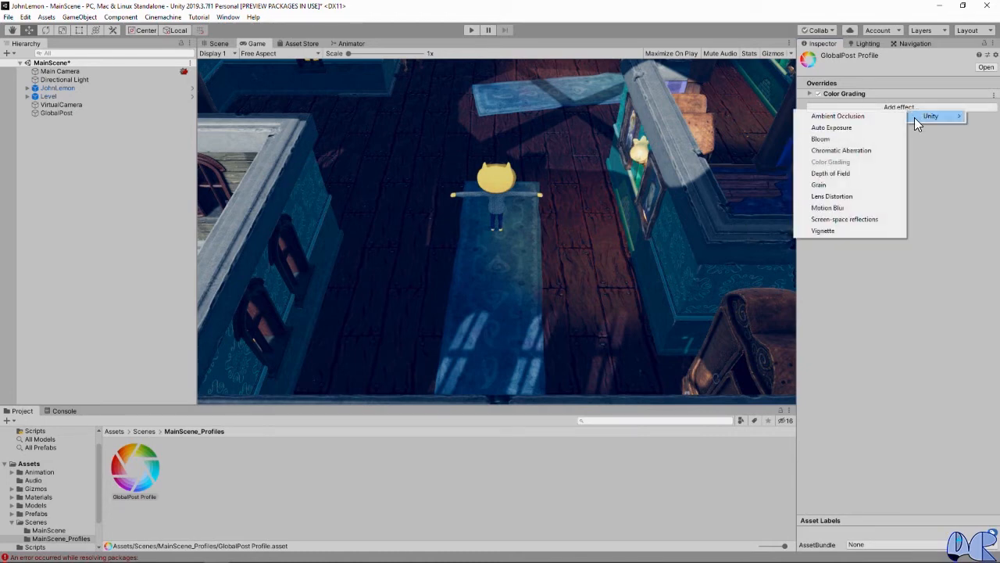
click(820, 139)
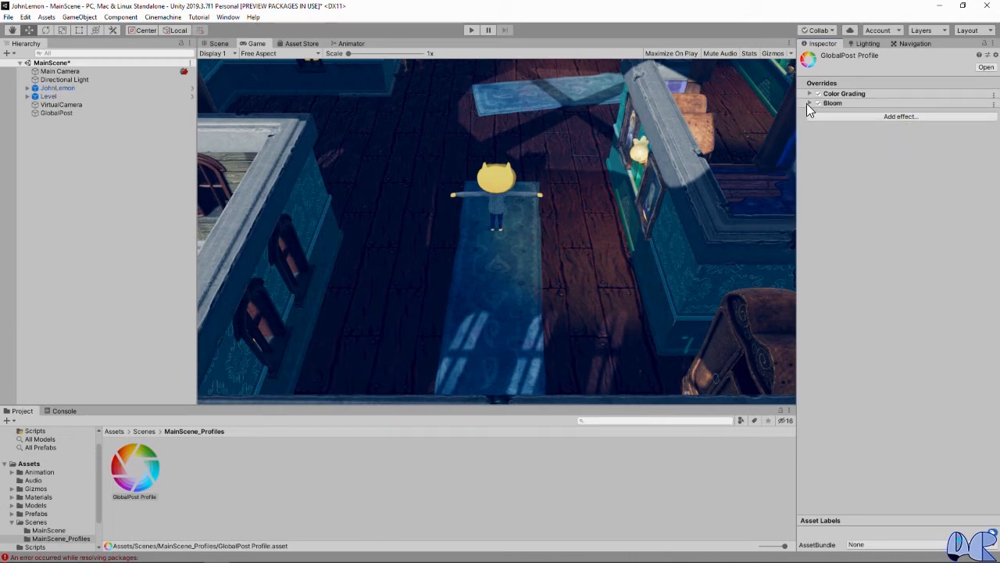
click(808, 103)
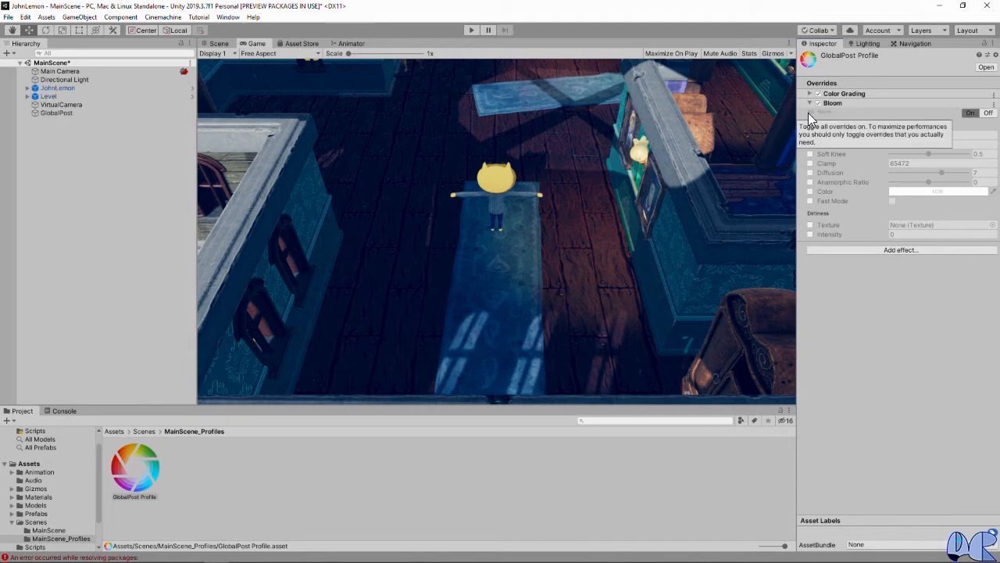
click(808, 113)
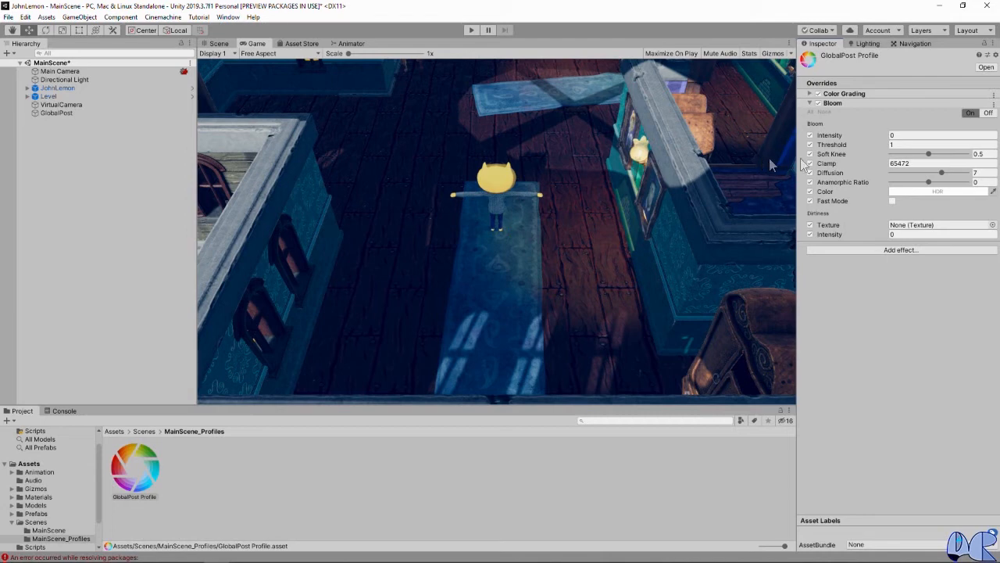
Step: Set the Bloom intensity to 2.5 and its threshold to 0.75, and collapse the effect
click(900, 137)
text(2.5)
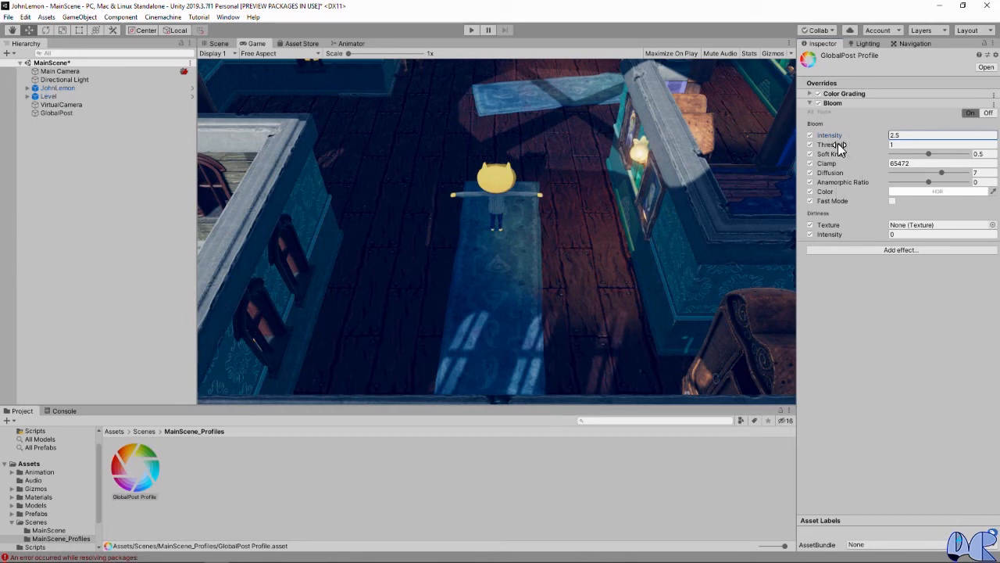
click(902, 146)
text(0)
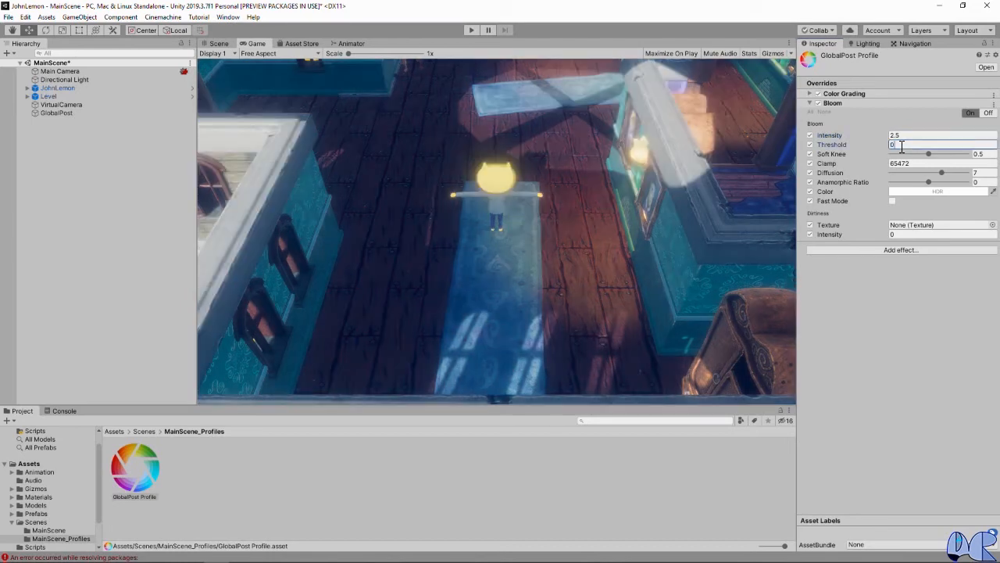
text(.75)
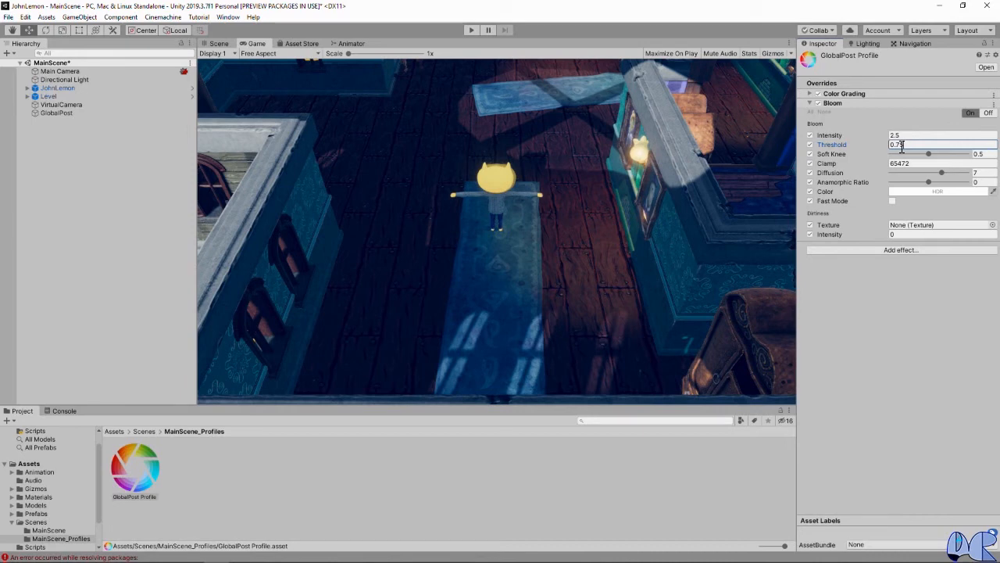
click(809, 102)
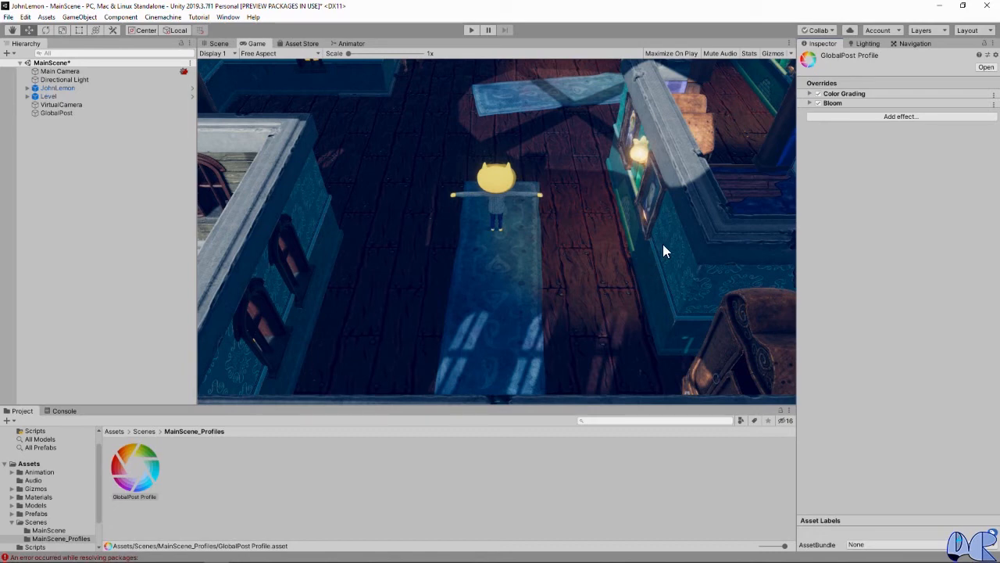
Step: Add an Ambient Occlusion effect to the GlobalPost Profile and turn on all of its overrides
click(881, 119)
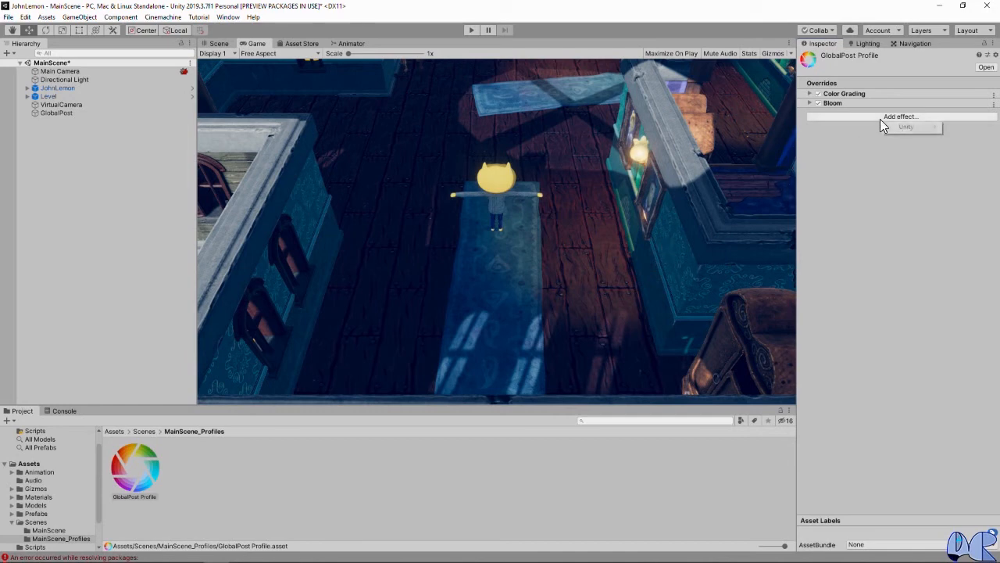
mouse_move(901, 128)
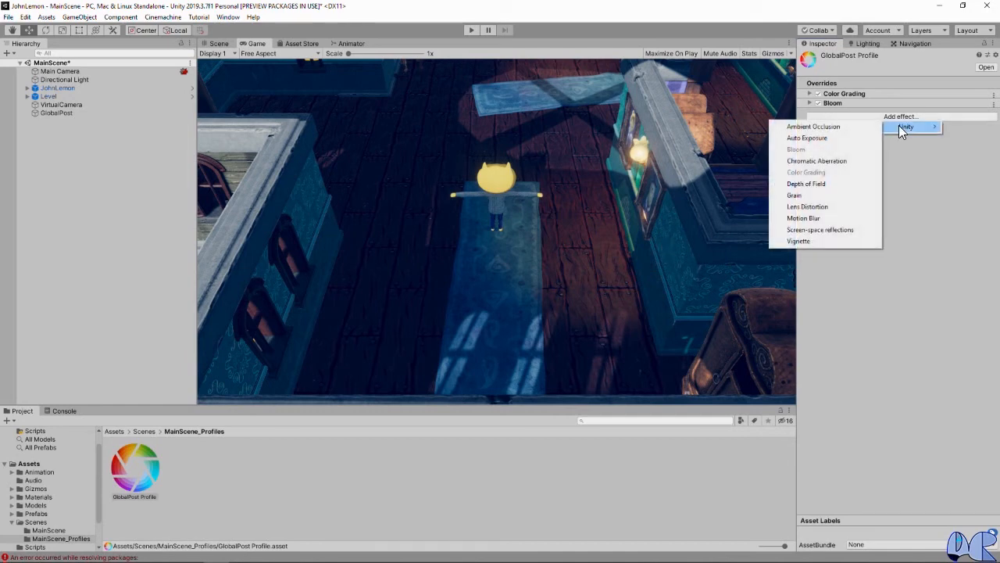
click(813, 128)
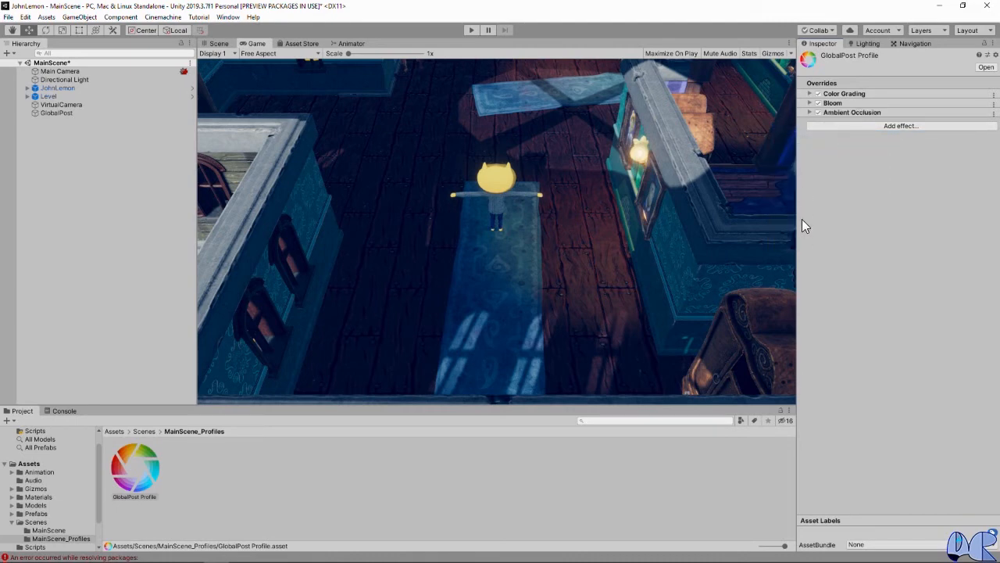
click(809, 113)
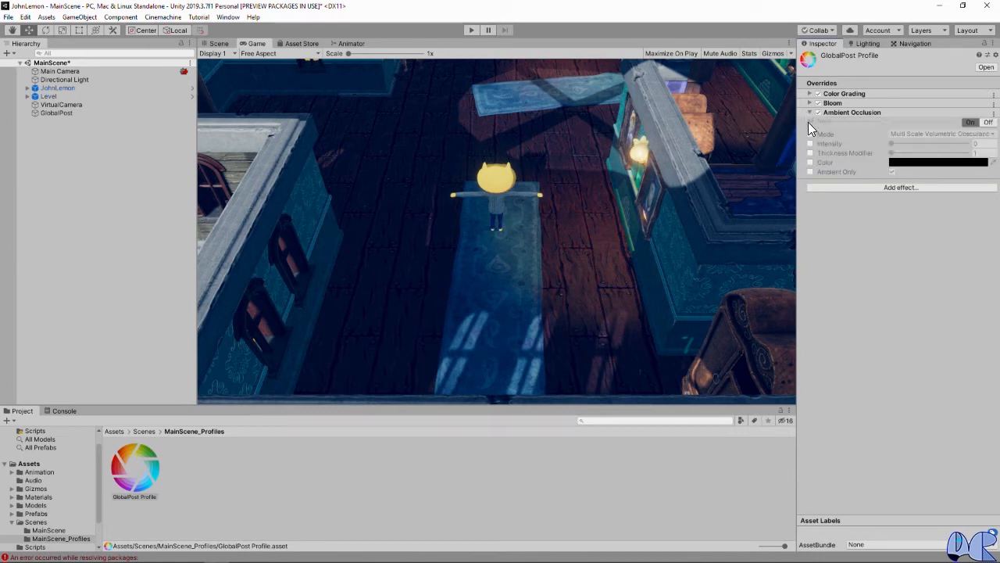
click(810, 121)
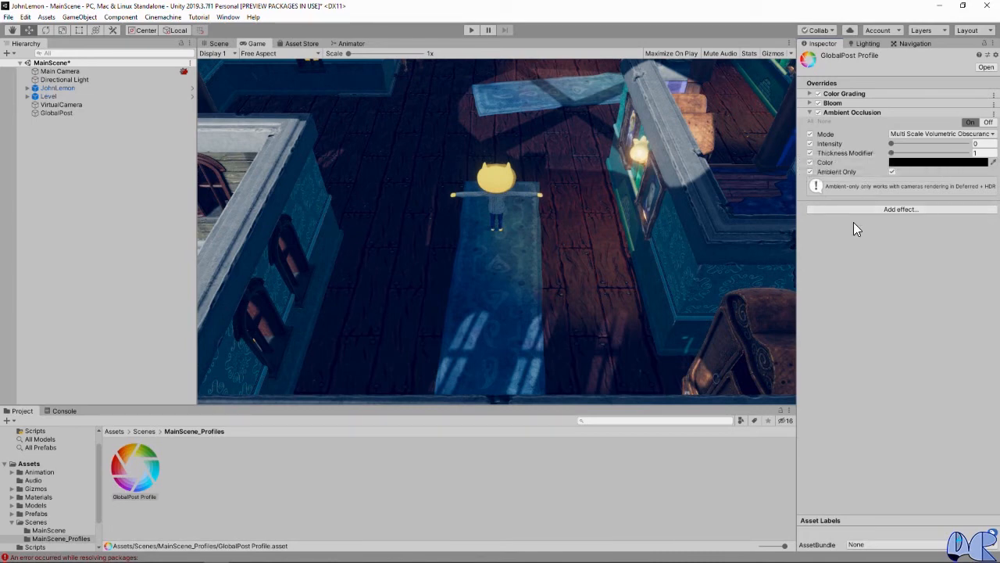
Step: Set the Ambient Occlusion intensity to 0.5 and its thickness modifier to 3.5, and collapse the effect
click(977, 144)
click(982, 143)
text(0.5)
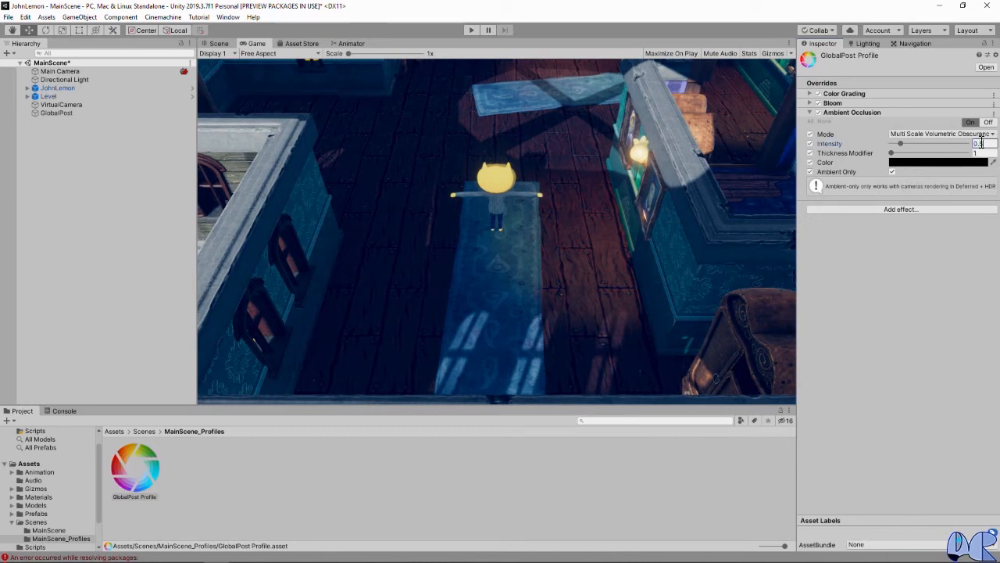
key(Return)
mouse_move(859, 156)
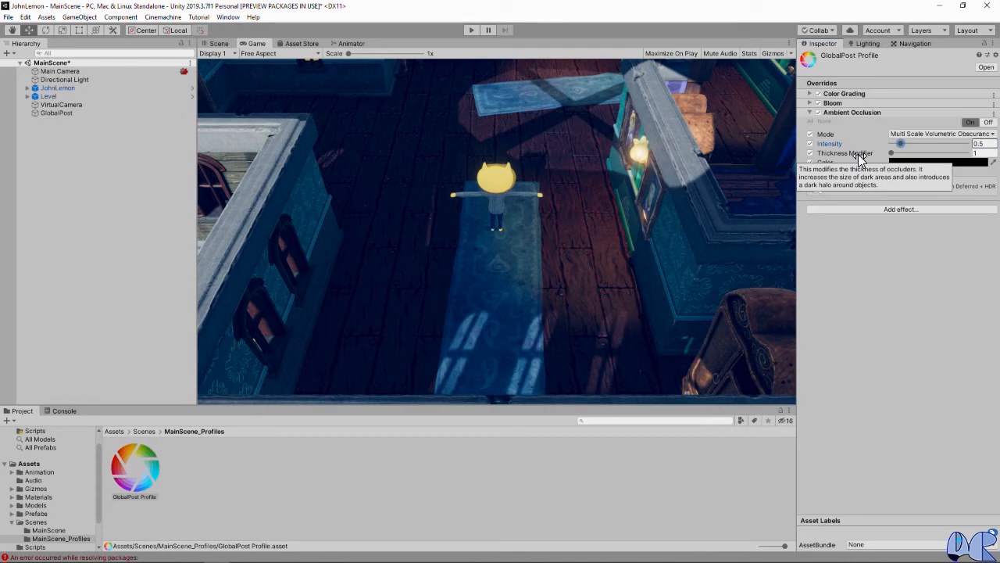
click(977, 153)
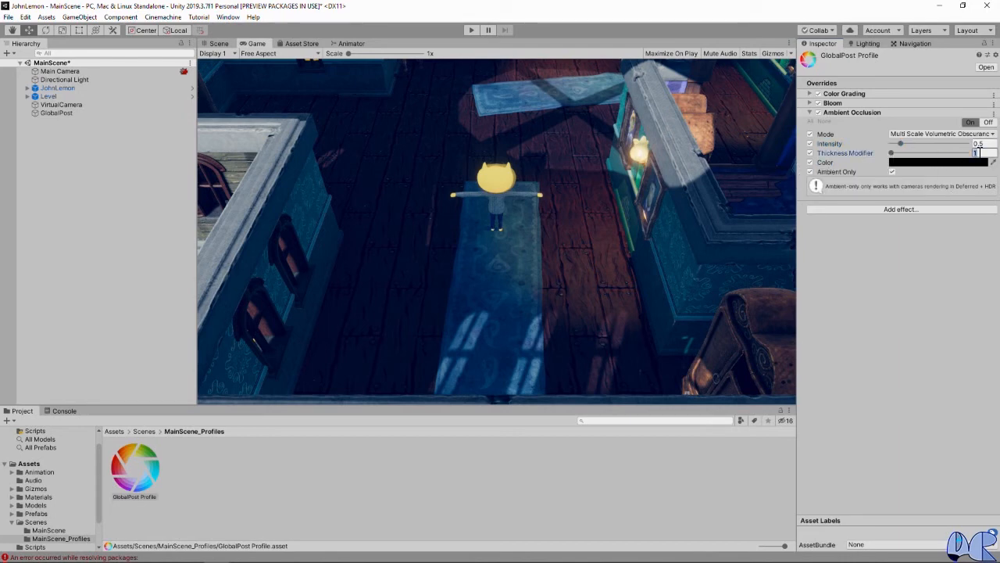
text(3.5)
key(Return)
click(809, 113)
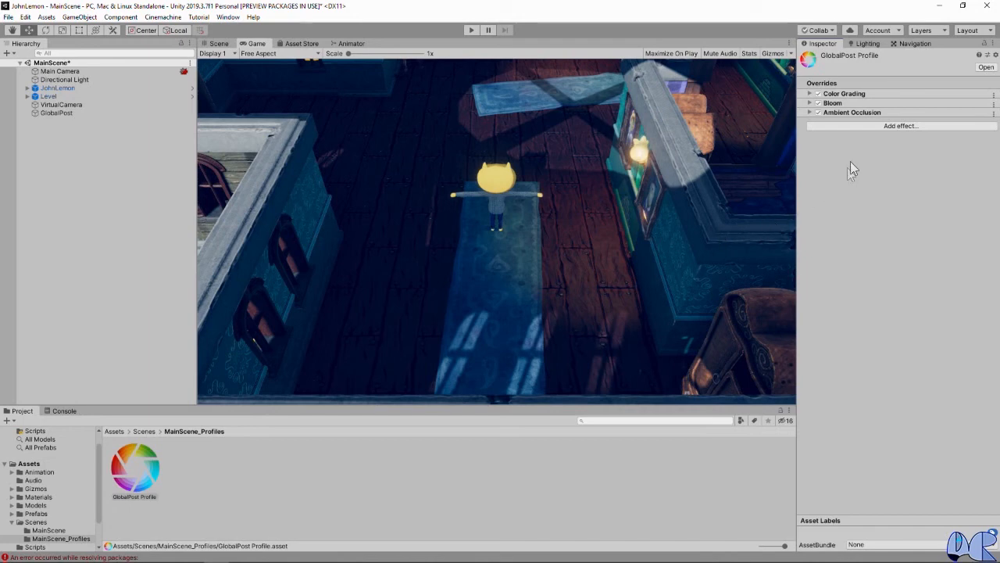
Step: Add a Vignette effect to the GlobalPost Profile and turn on all of its overrides
click(888, 127)
mouse_move(898, 135)
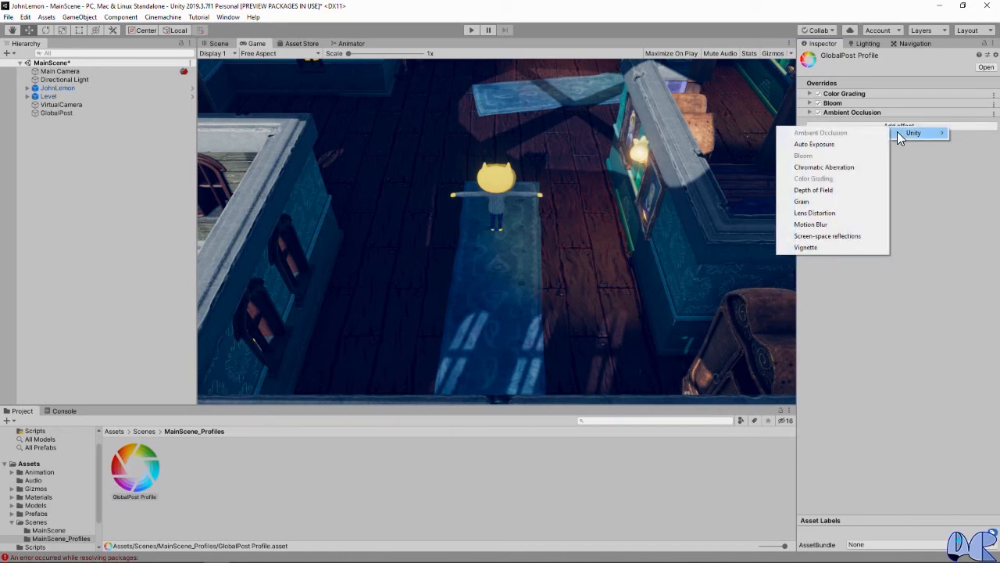
click(808, 248)
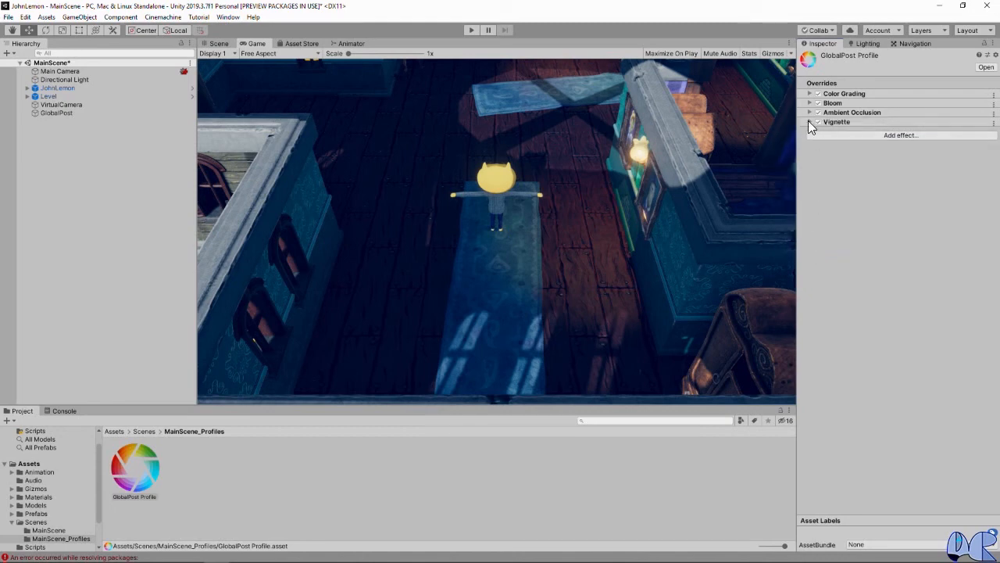
click(810, 123)
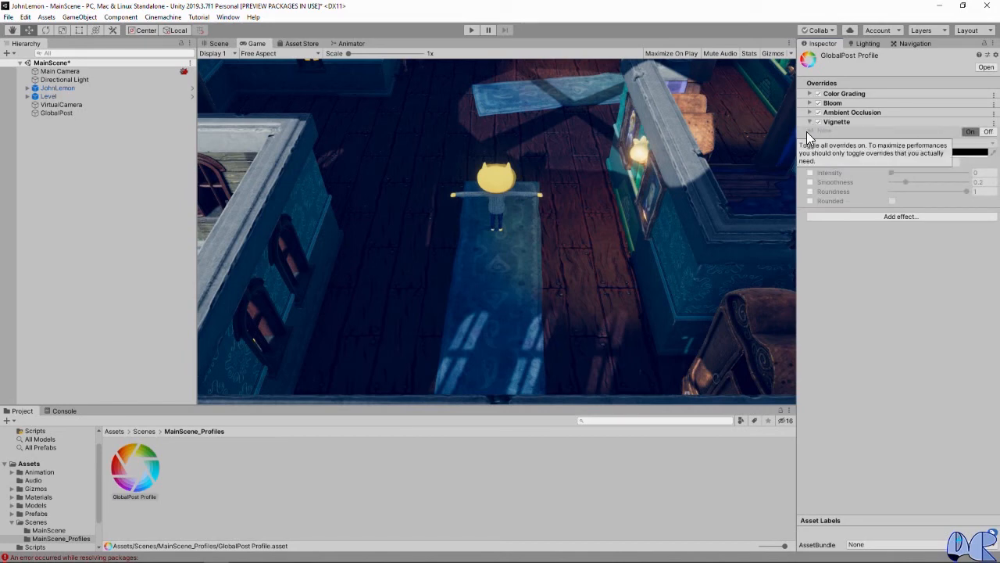
click(807, 132)
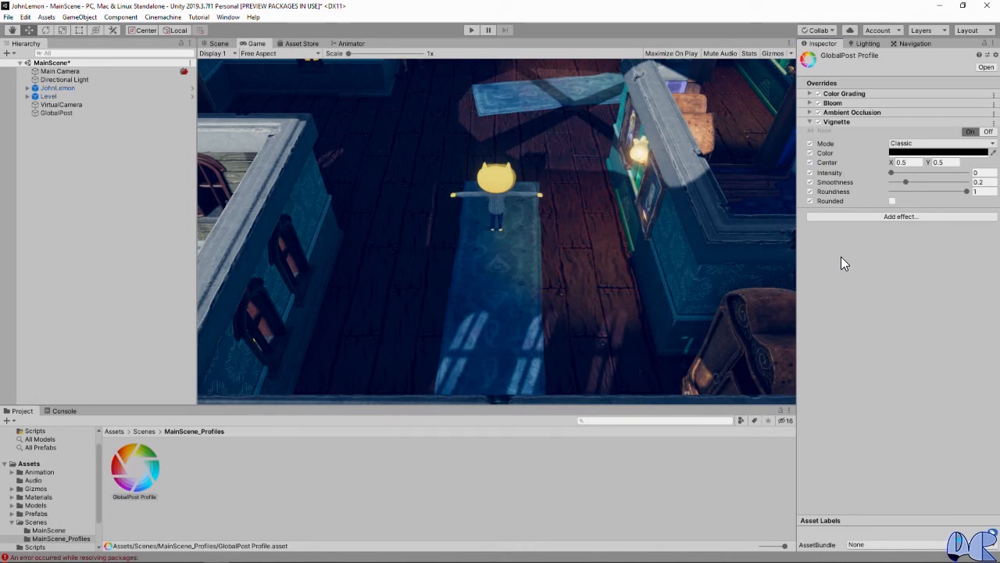
Step: Set the Vignette intensity to 0.5 and its smoothness to 0.3, and collapse the effect
click(984, 172)
text(0.5)
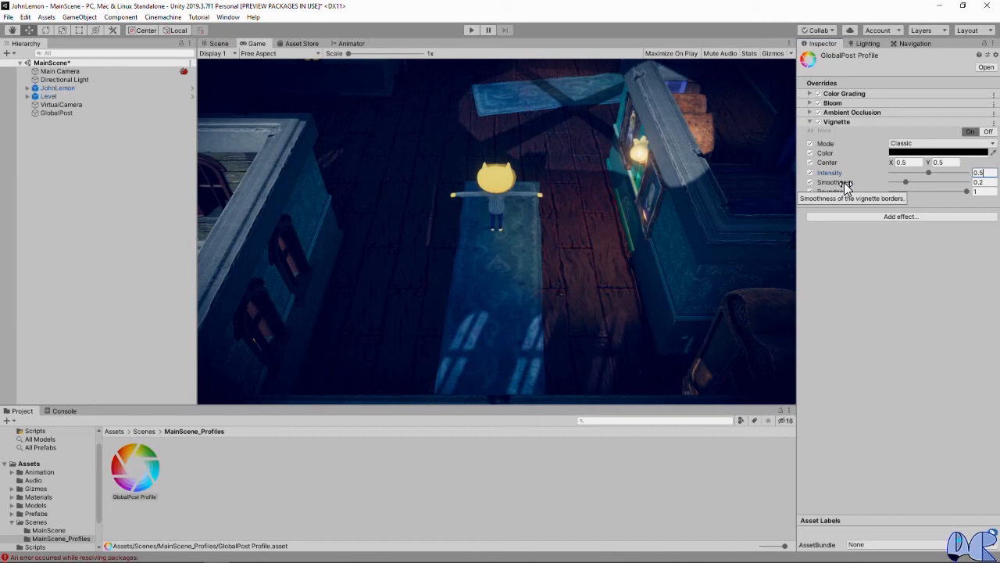
click(978, 182)
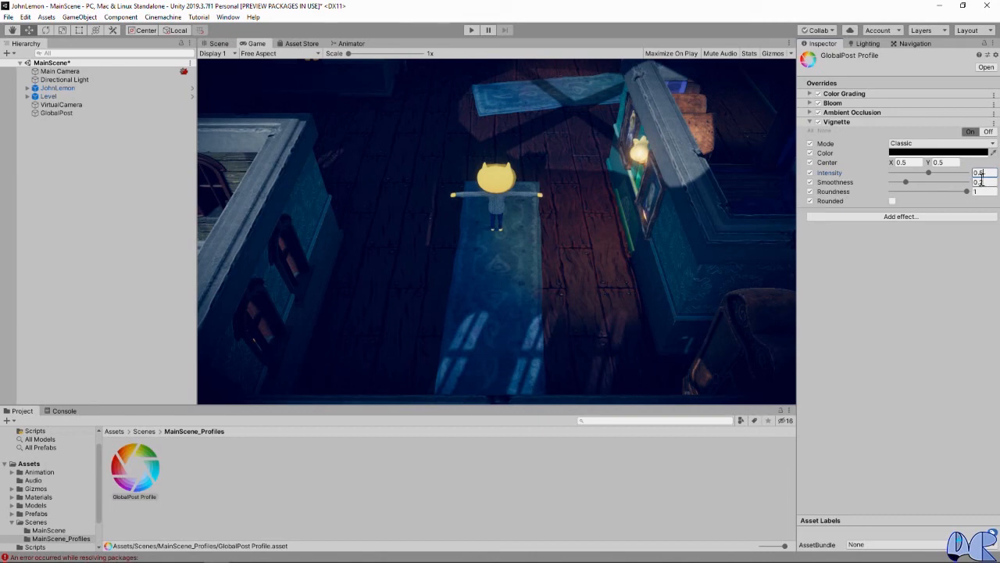
text(0)
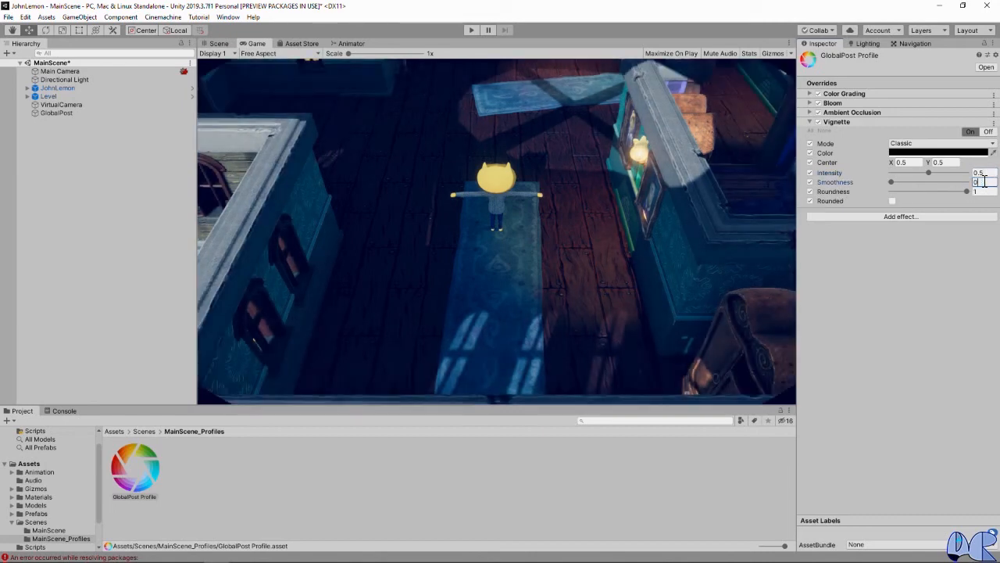
text(.3)
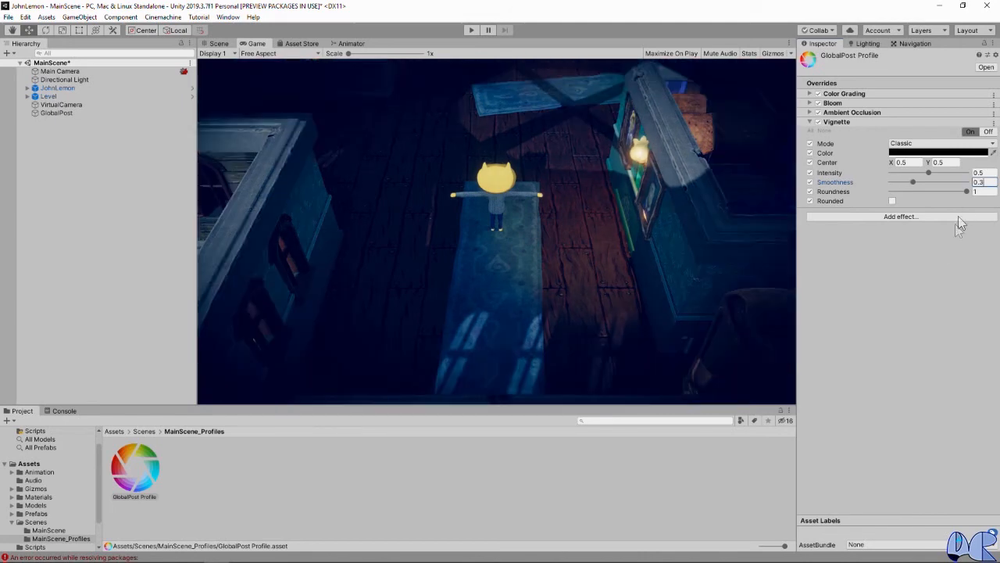
click(809, 123)
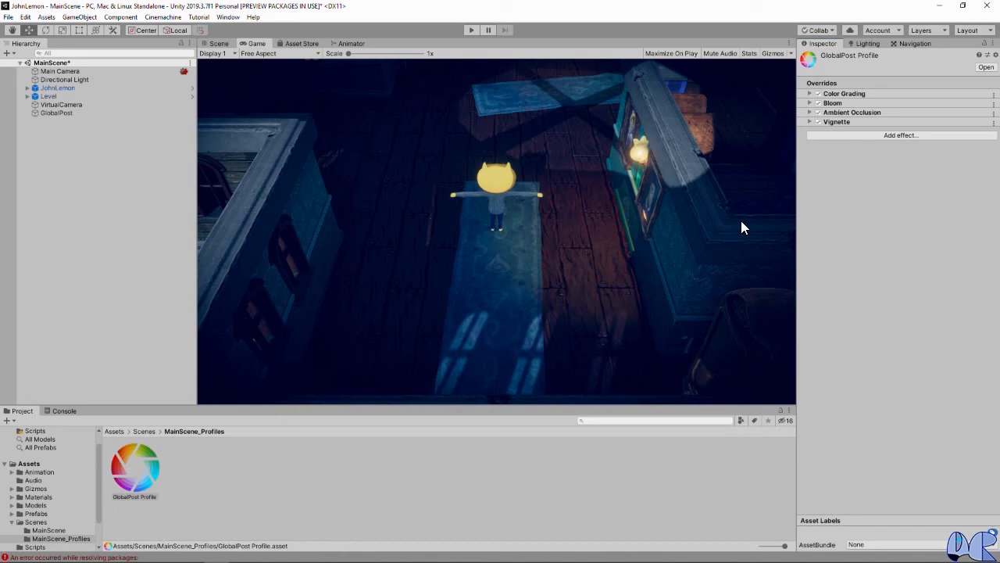
Step: Add a Lens Distortion effect to the GlobalPost Profile and expand its settings
click(872, 137)
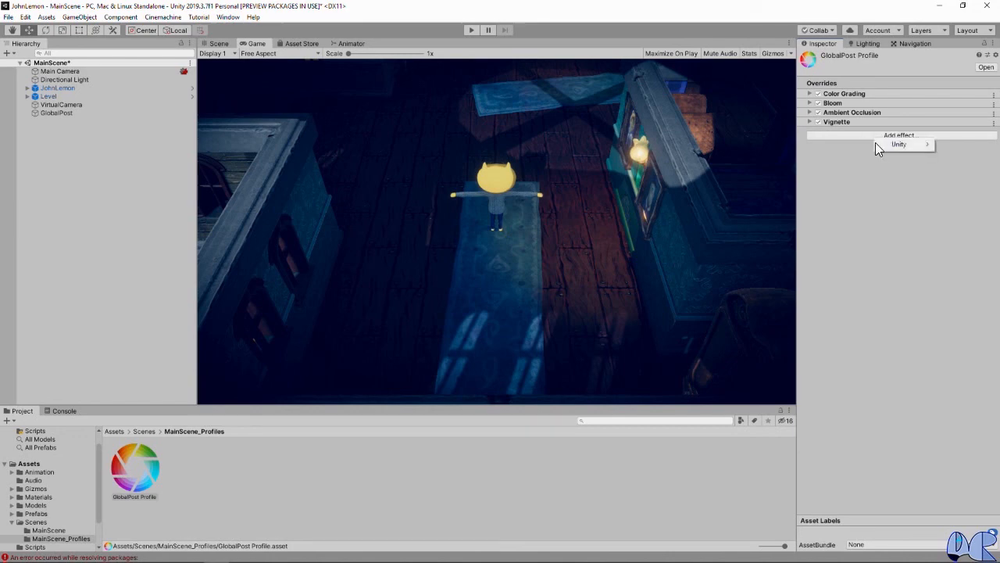
mouse_move(886, 144)
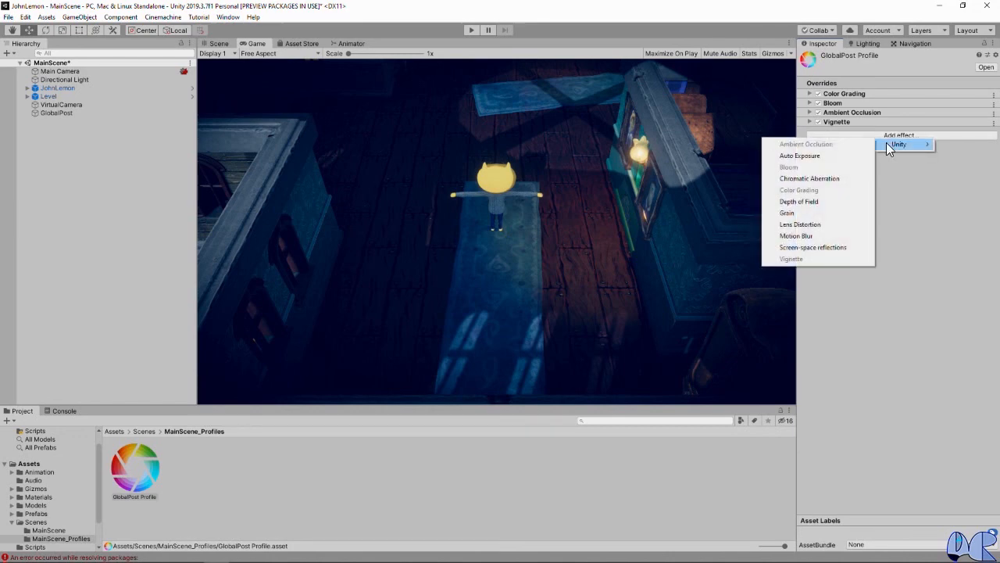
click(817, 226)
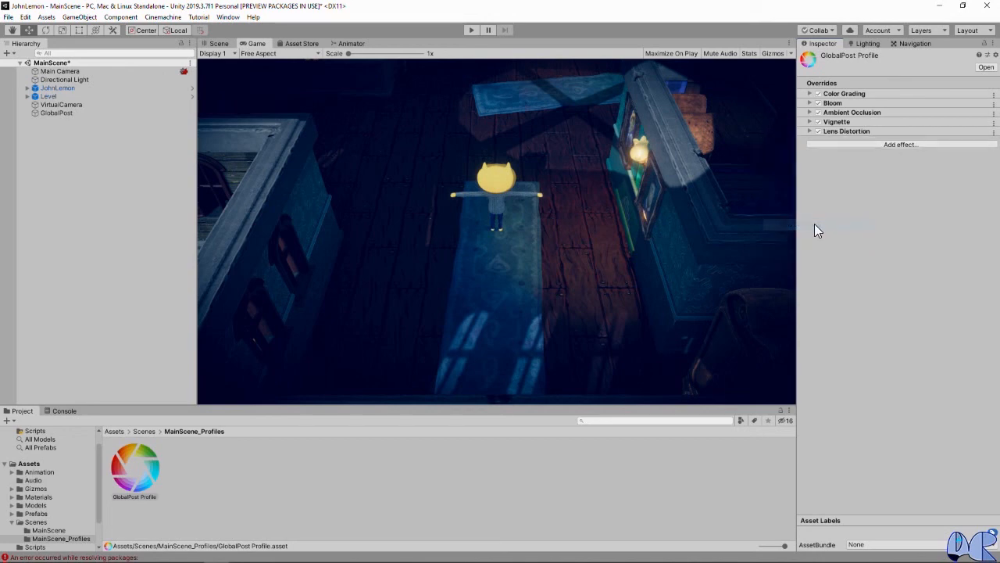
click(809, 131)
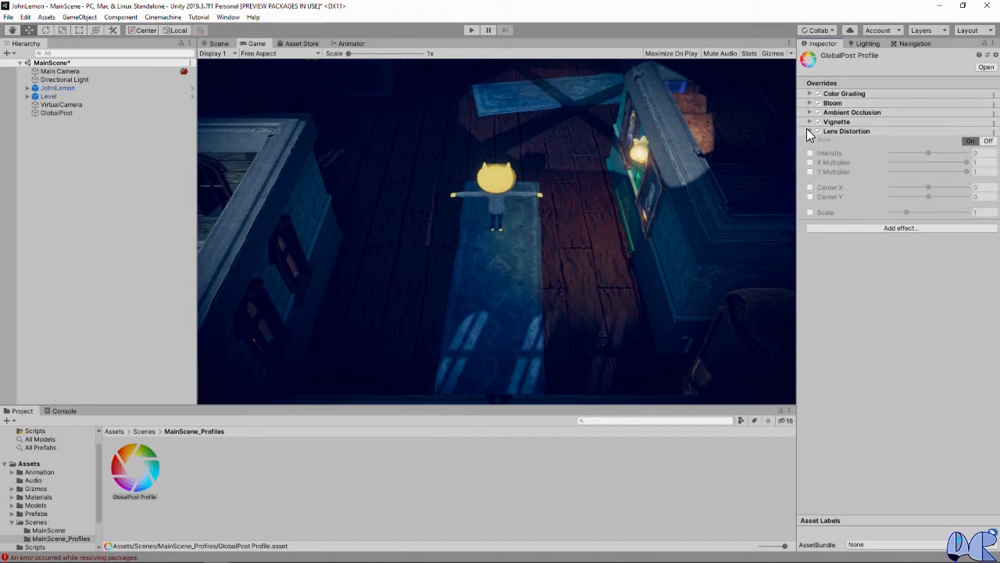
Step: Turn on all overrides of the Lens Distortion effect and set its intensity to 35
click(810, 139)
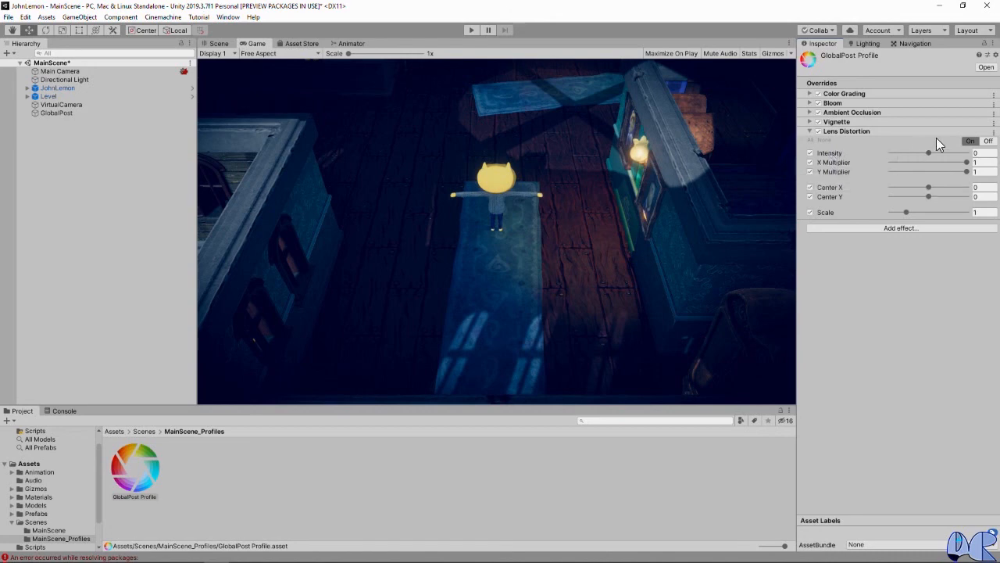
mouse_move(928, 152)
mouse_down()
mouse_move(884, 154)
mouse_move(969, 153)
mouse_move(875, 158)
mouse_move(973, 159)
mouse_move(925, 162)
mouse_up()
click(978, 153)
text(35)
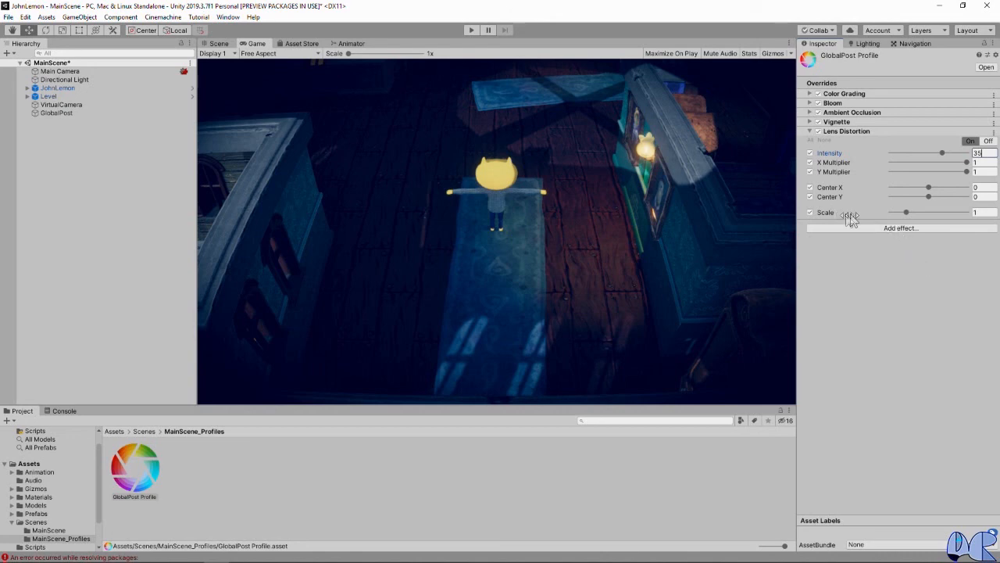
Step: Set the Lens Distortion scale to 1.1
click(983, 212)
text(1.1)
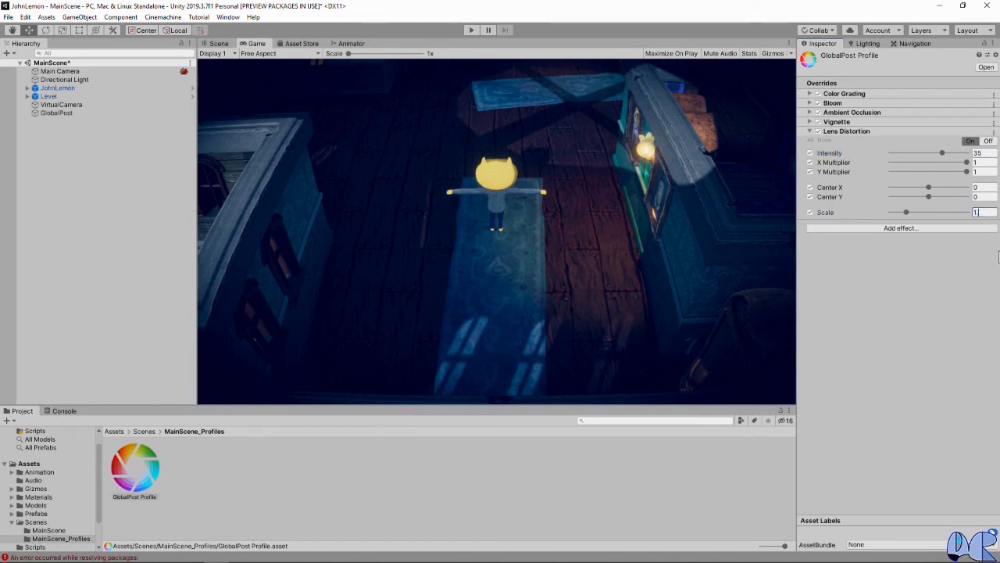
key(Return)
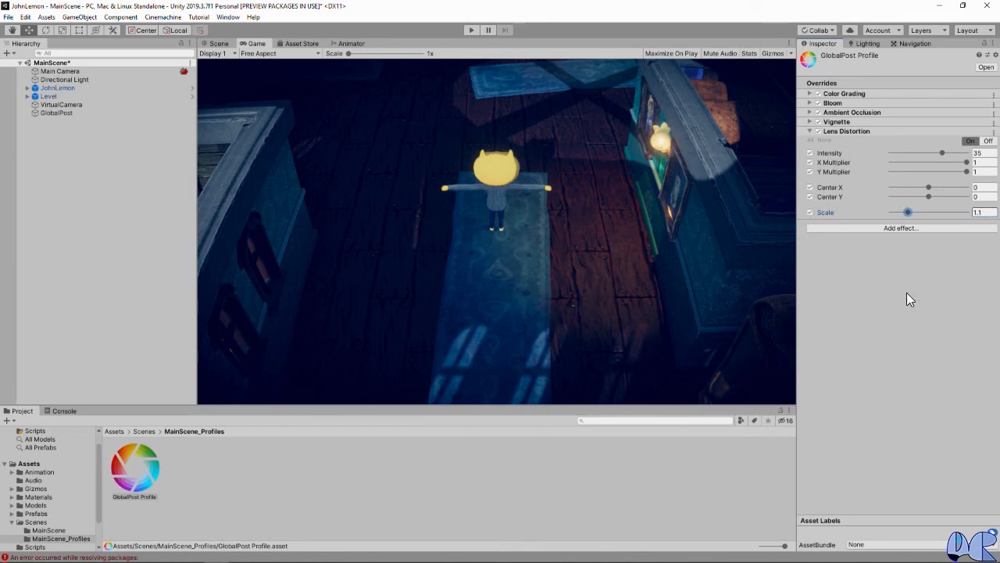
Step: Save the MainScene scene and the whole project
click(6, 17)
click(25, 56)
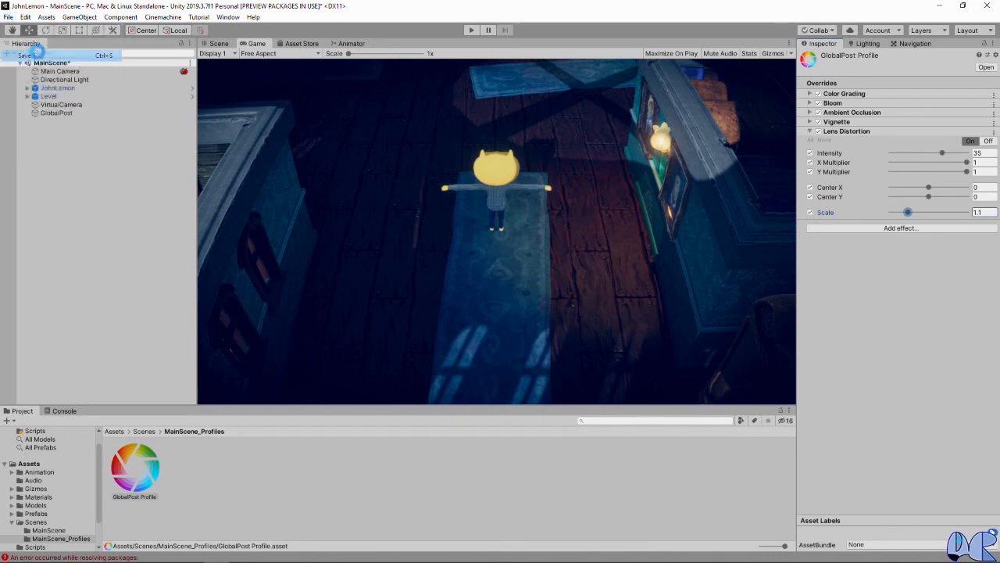
click(10, 17)
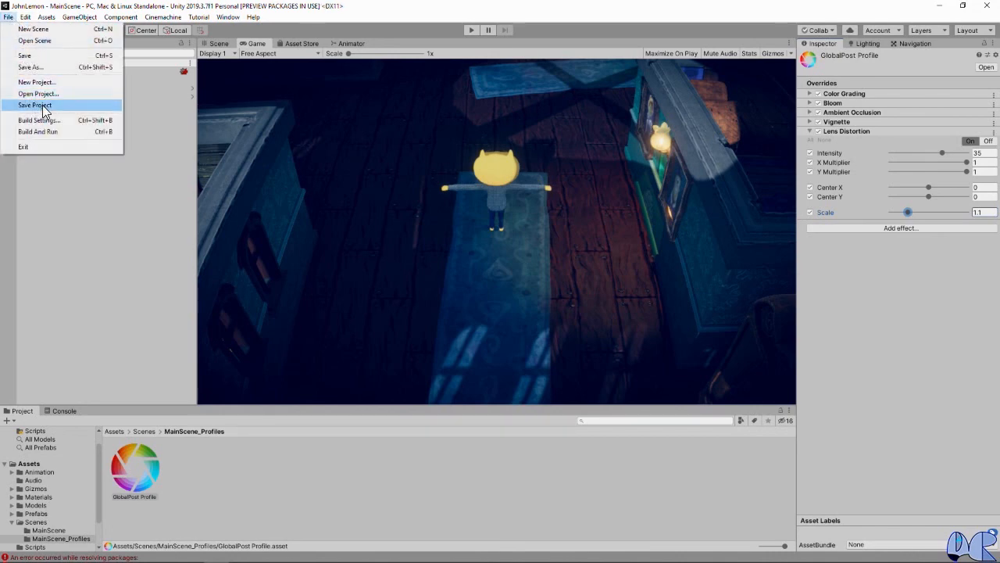
click(39, 104)
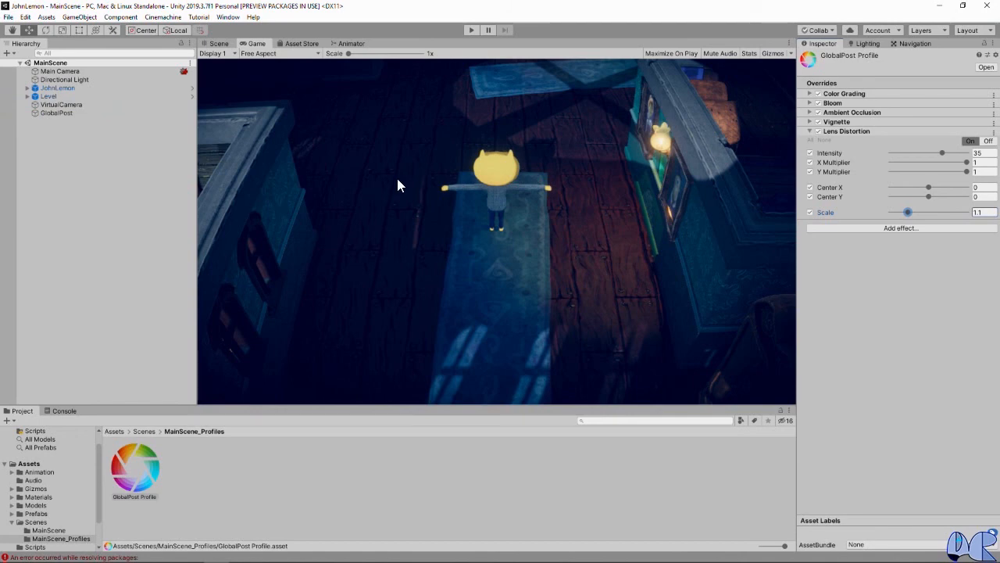